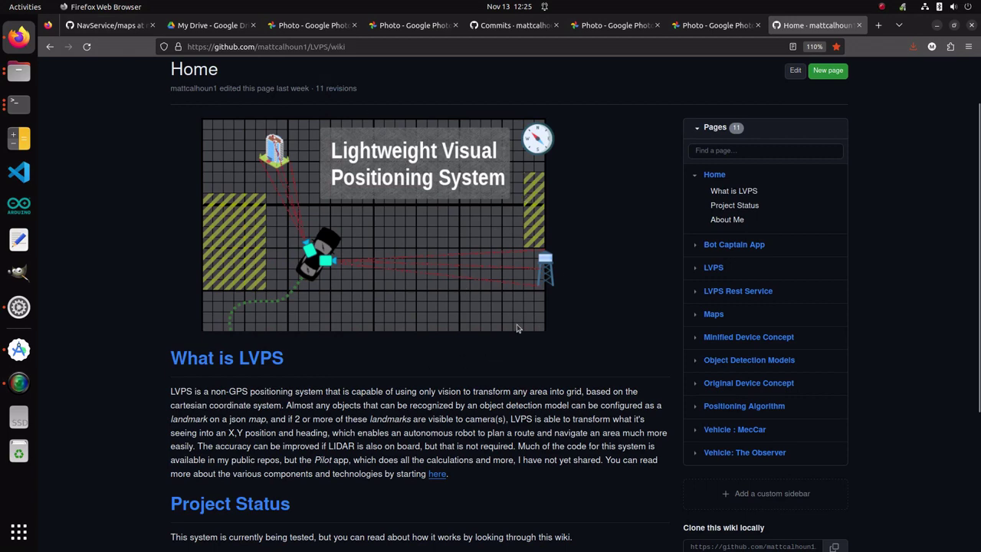
# Step: Scroll up and down the LVPS wiki home page to review its contents
pyautogui.scroll(-4, 517, 328)
pyautogui.scroll(5, 506, 306)
pyautogui.scroll(-3, 514, 312)
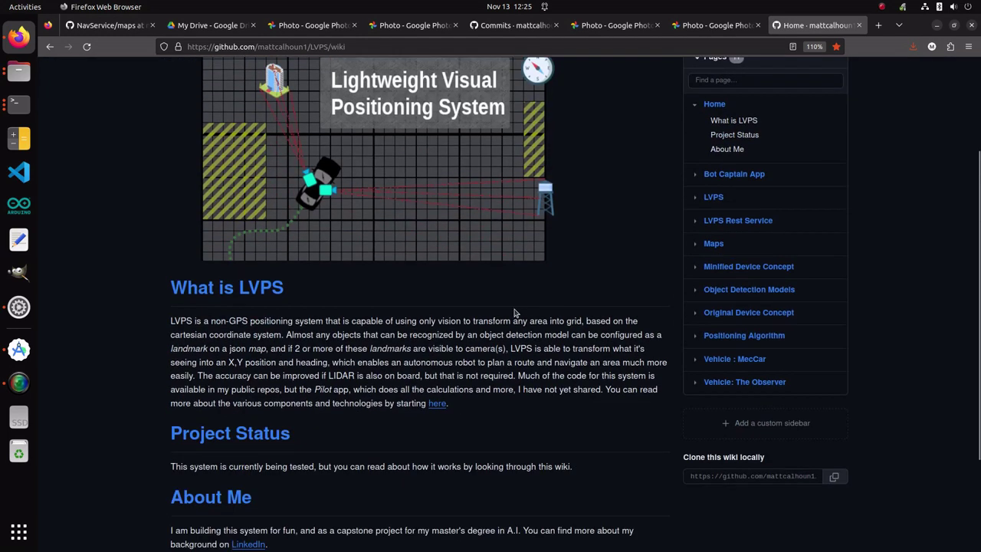
pyautogui.scroll(3, 442, 238)
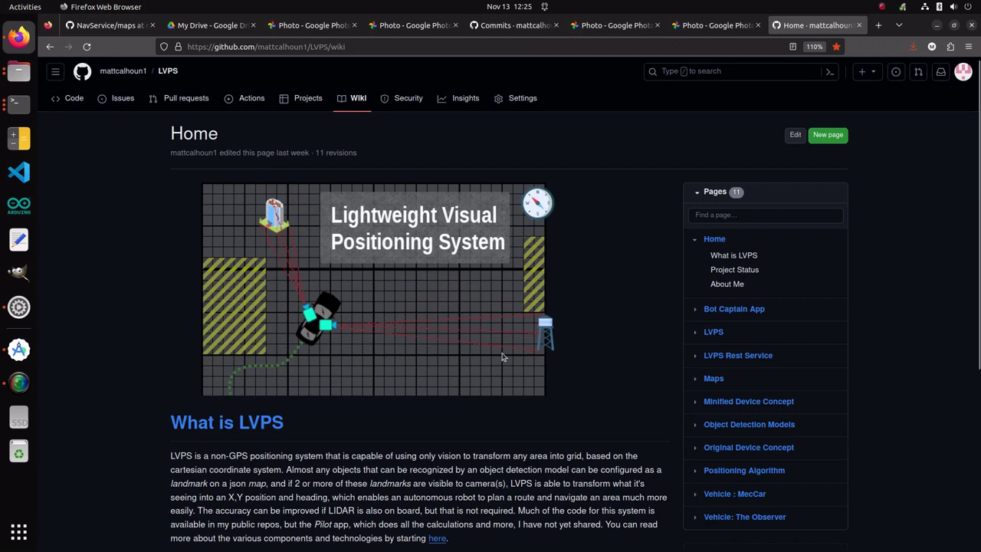
pyautogui.scroll(-4, 337, 319)
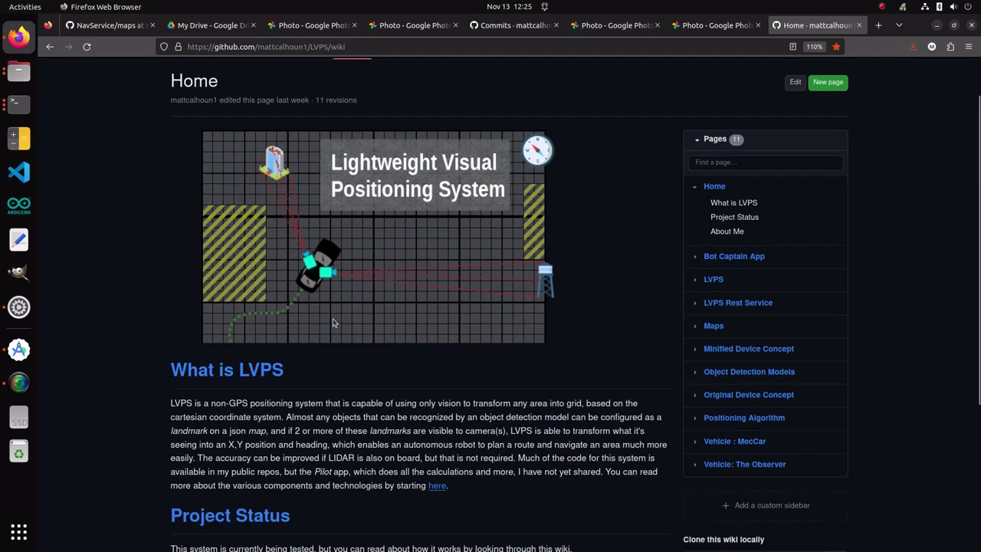
pyautogui.scroll(4, 240, 351)
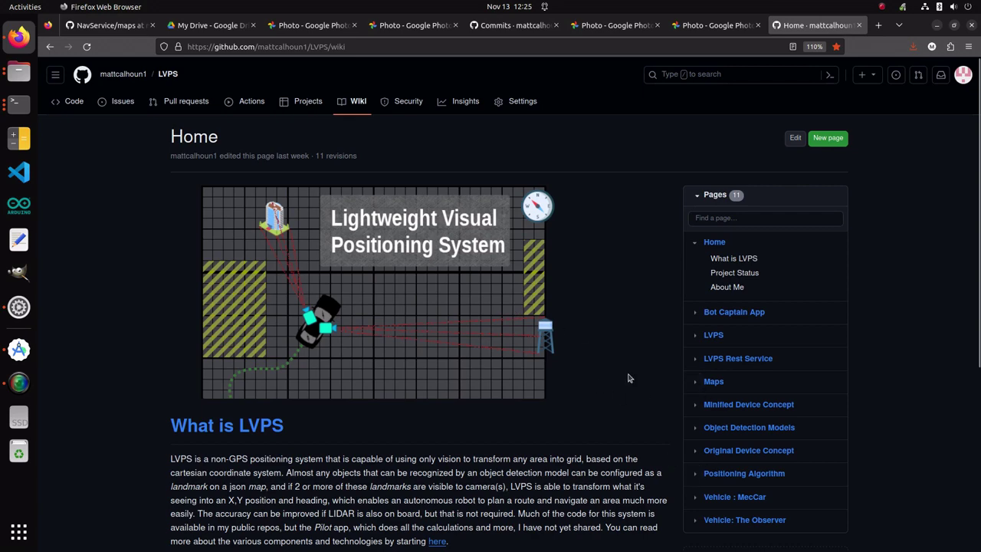
pyautogui.scroll(-1, 633, 380)
pyautogui.scroll(-3, 633, 380)
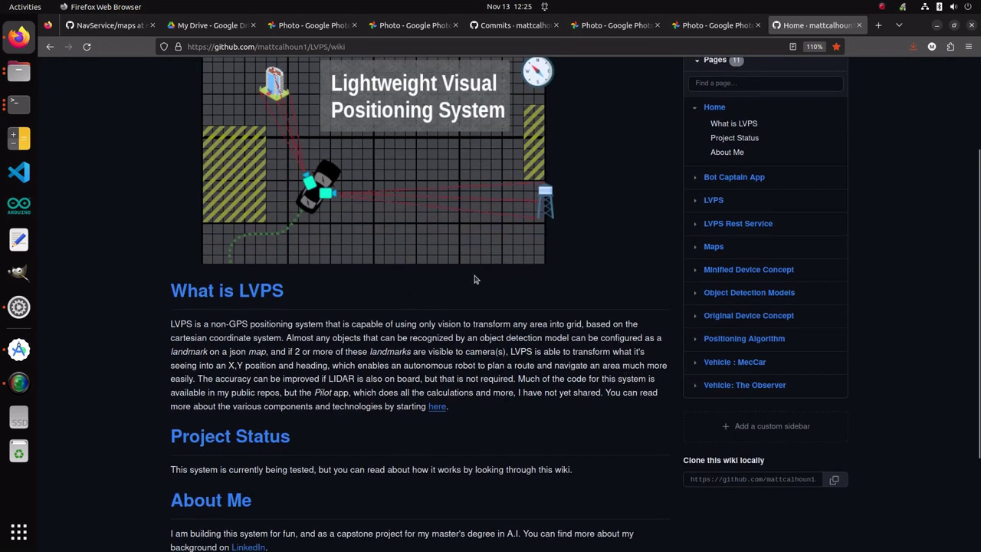
pyautogui.scroll(4, 478, 280)
pyautogui.scroll(-7, 638, 328)
pyautogui.scroll(5, 637, 328)
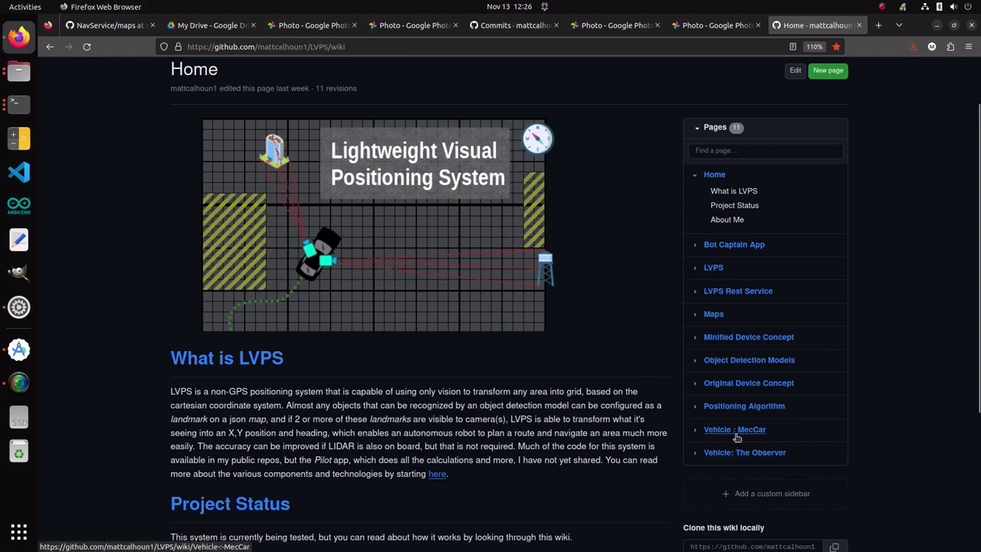
# Step: Glance through the Vehicle : MecCar wiki page, then return to the LVPS wiki home
pyautogui.click(736, 434)
pyautogui.scroll(-10, 505, 298)
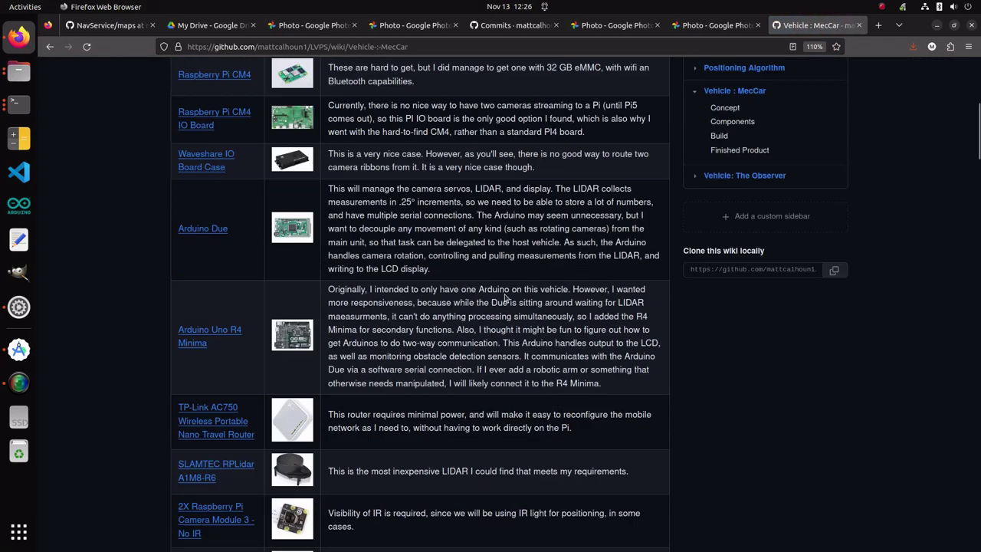
pyautogui.scroll(-9, 503, 296)
pyautogui.scroll(7, 501, 299)
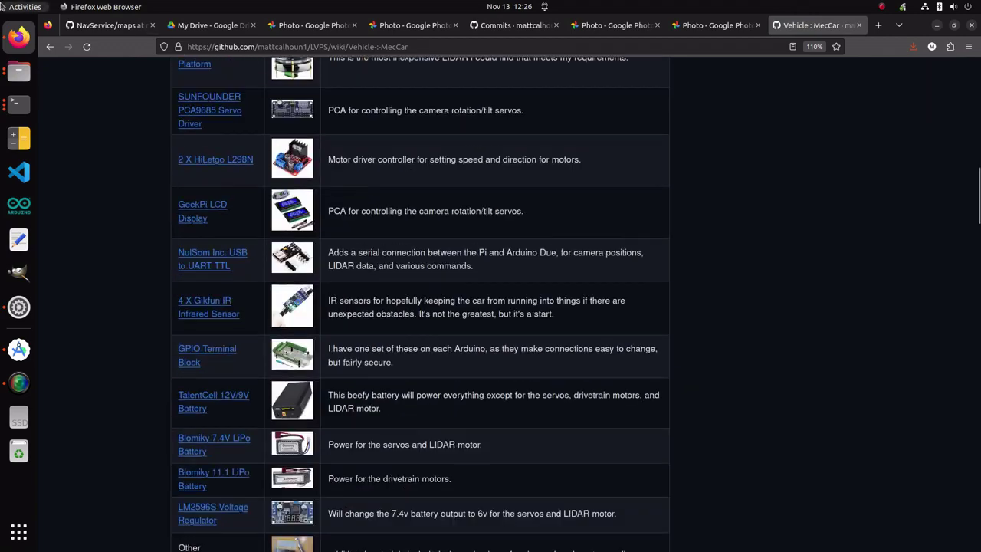
pyautogui.click(50, 47)
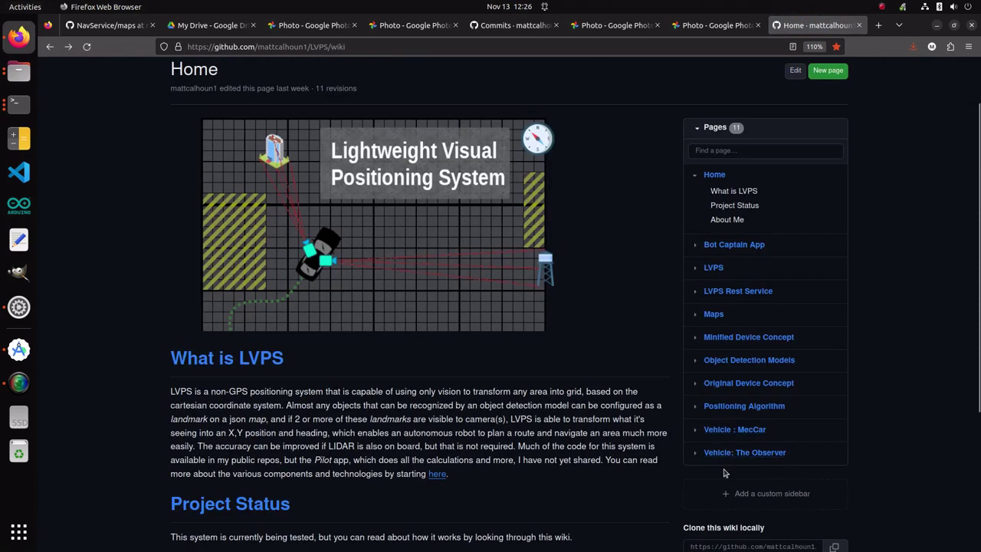
# Step: Open Vehicle: The Observer and scroll to its Finished Product top, left, right and rear photos
pyautogui.click(749, 452)
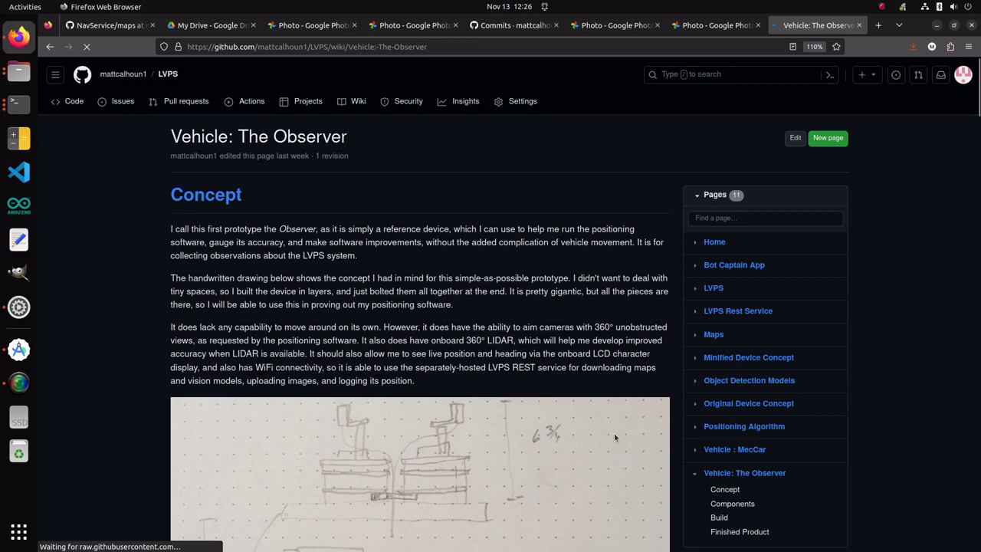
pyautogui.scroll(-3, 542, 337)
pyautogui.scroll(3, 552, 338)
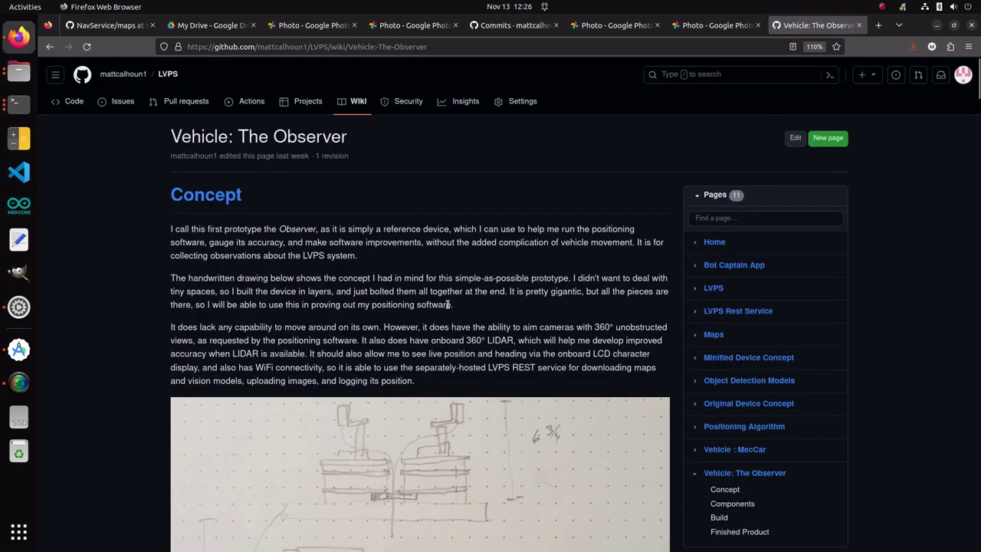
pyautogui.scroll(-4, 567, 338)
pyautogui.scroll(5, 574, 339)
pyautogui.scroll(-3, 651, 345)
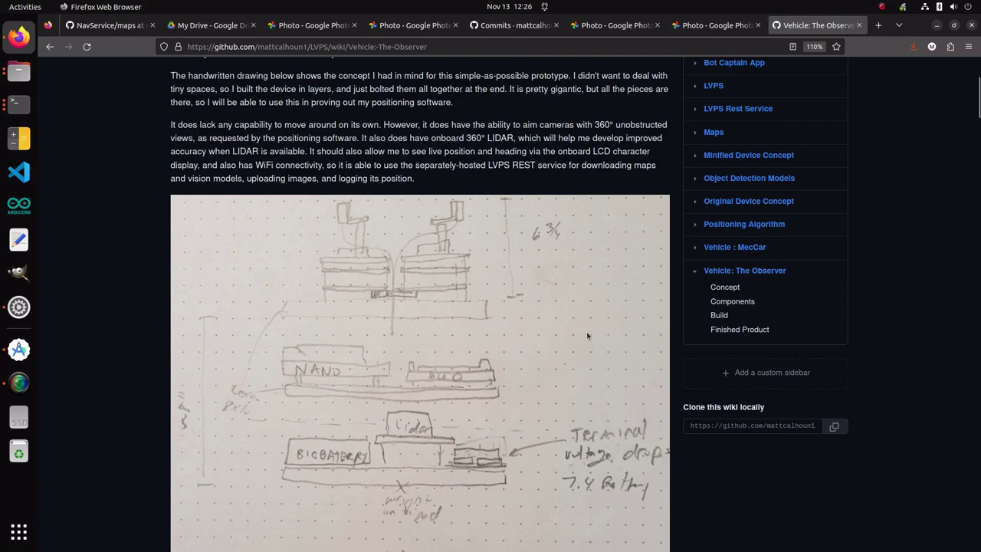
pyautogui.scroll(-20, 561, 334)
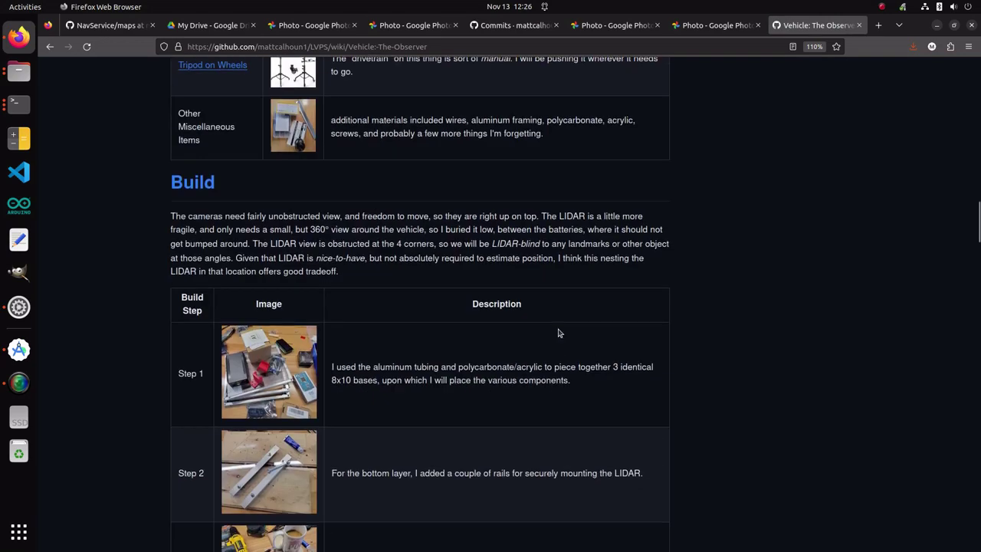
pyautogui.scroll(4, 563, 336)
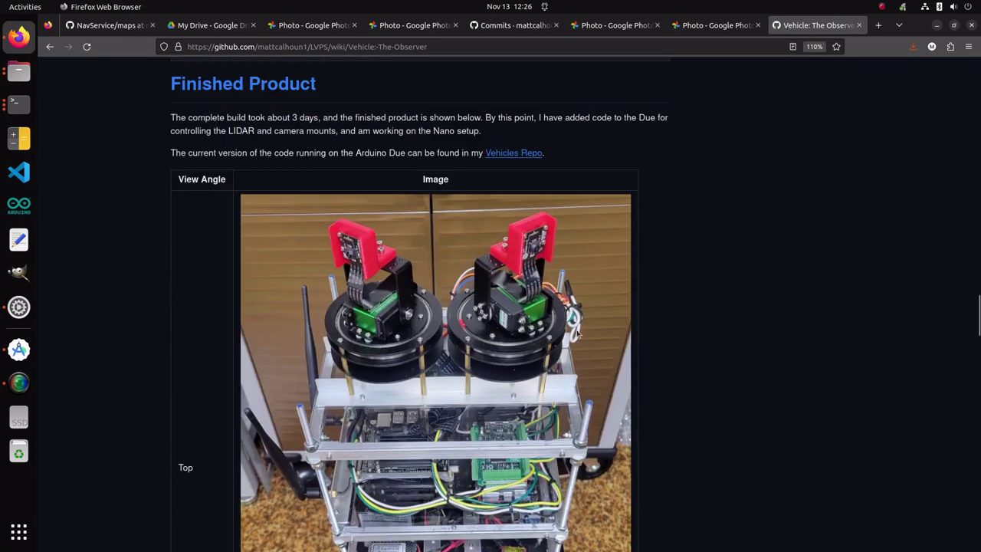
pyautogui.scroll(-4, 487, 372)
pyautogui.scroll(-15, 288, 246)
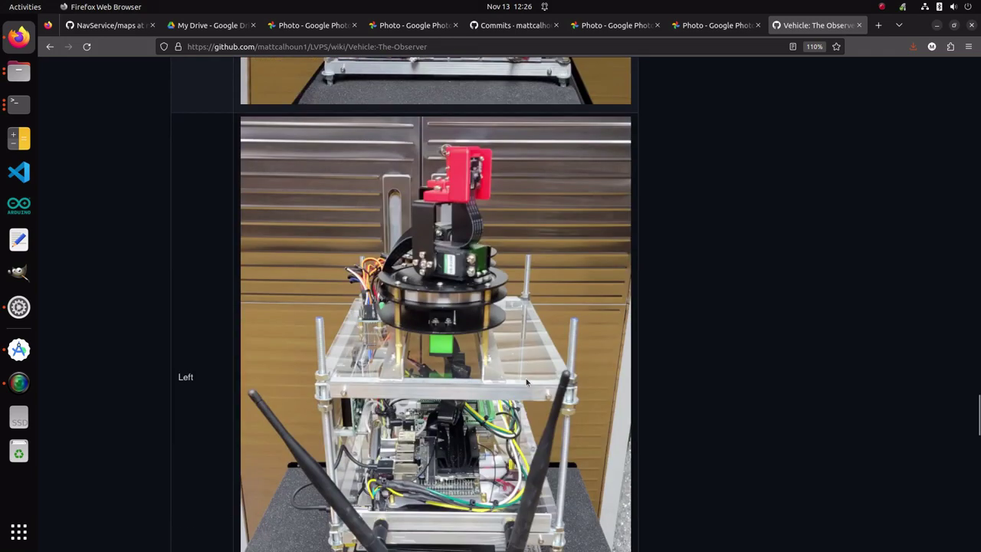
pyautogui.scroll(-5, 613, 374)
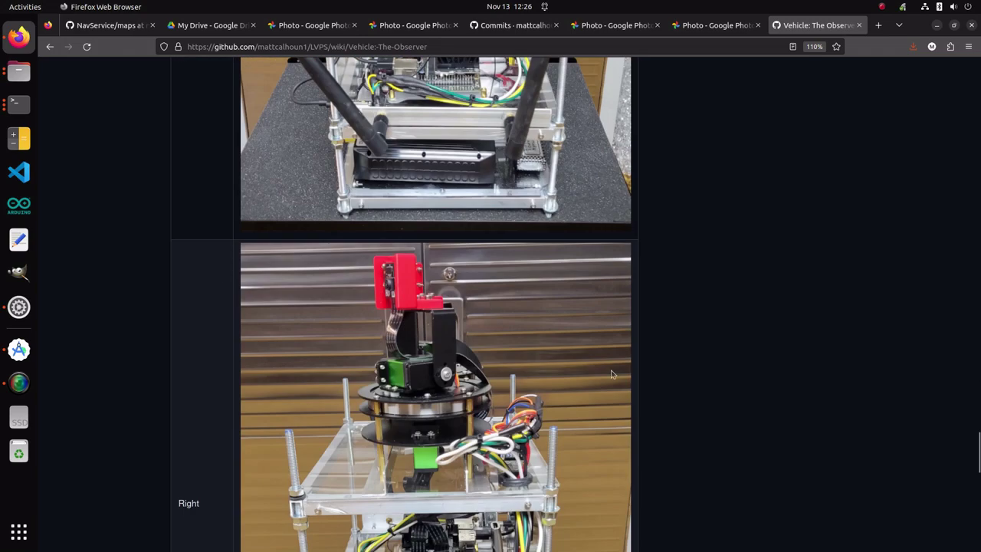
pyautogui.scroll(5, 494, 339)
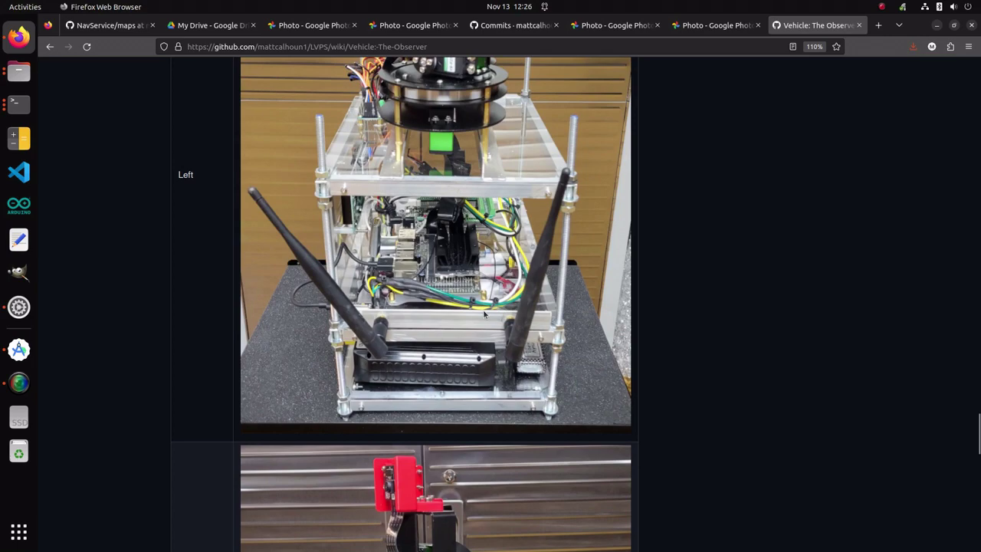
pyautogui.scroll(-10, 427, 153)
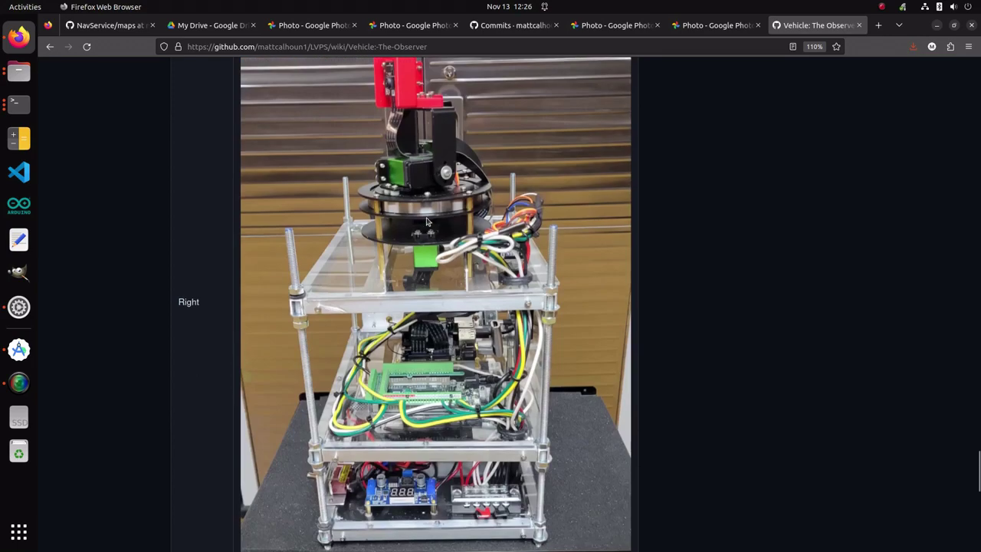
pyautogui.scroll(-11, 486, 271)
pyautogui.scroll(-6, 578, 314)
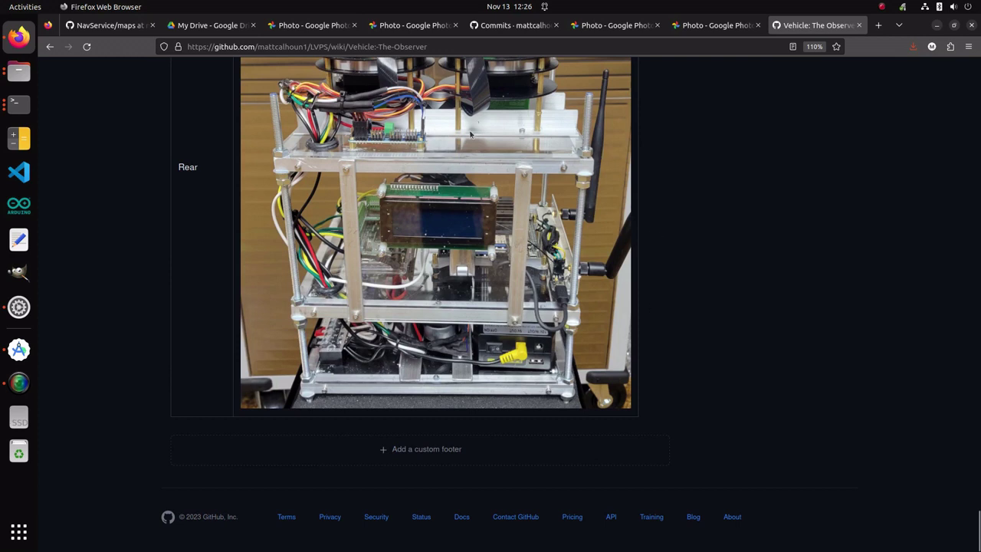
# Step: Check the Pilot commit history and Bot Captain Map screenshot, then the 2023-11-09 Log screenshot
pyautogui.click(509, 27)
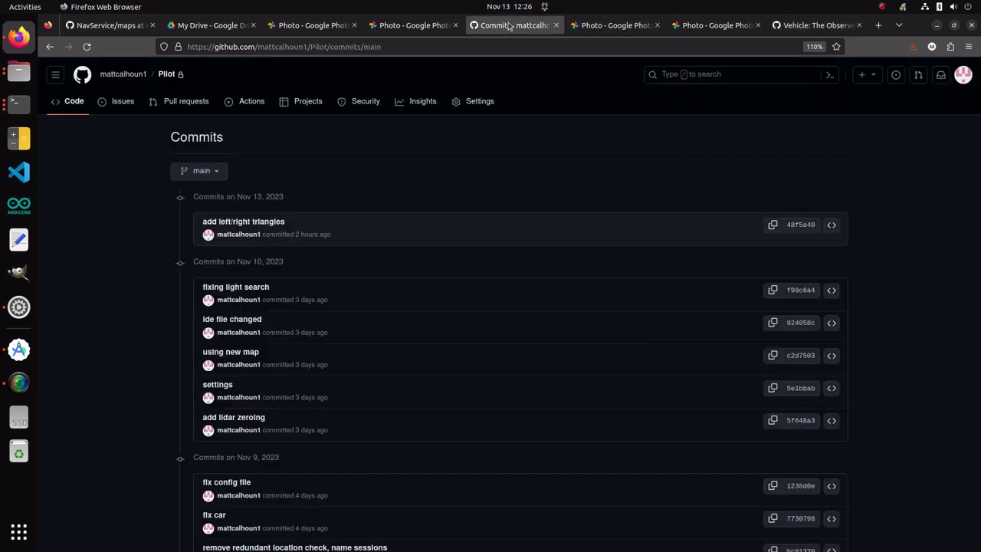
pyautogui.click(604, 27)
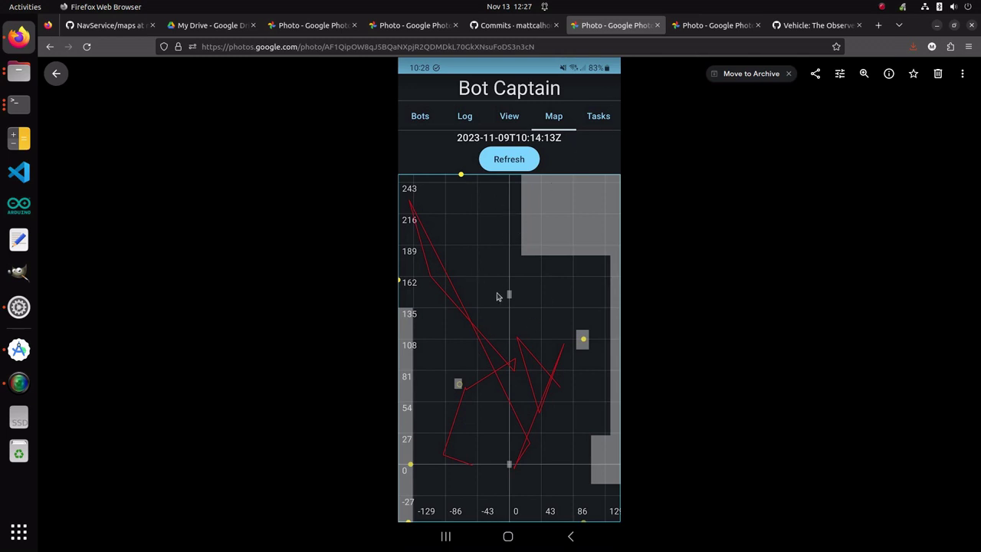
pyautogui.click(721, 31)
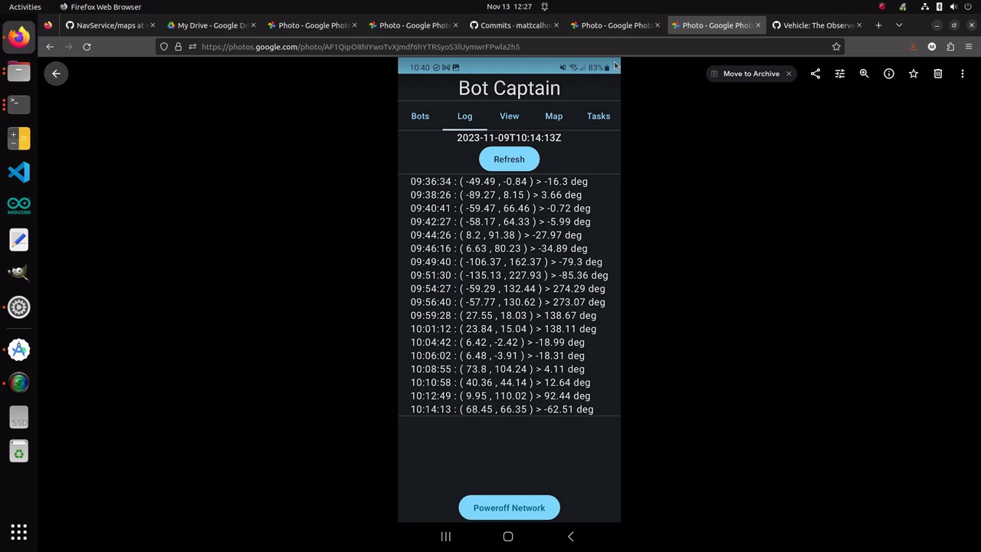
pyautogui.click(614, 28)
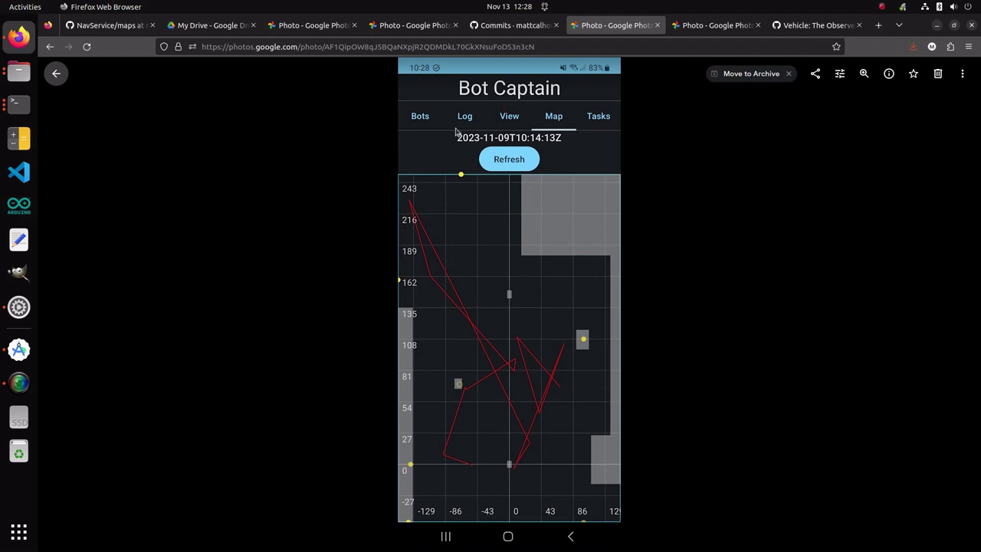
pyautogui.click(699, 25)
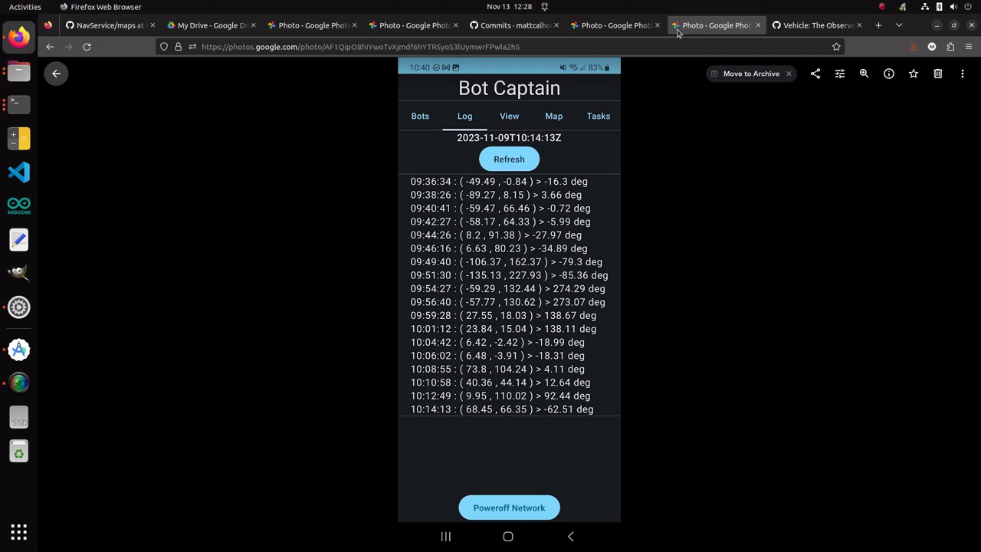
# Step: Pass the Observer wiki page and show the photo of the three-lamp black stand
pyautogui.click(802, 29)
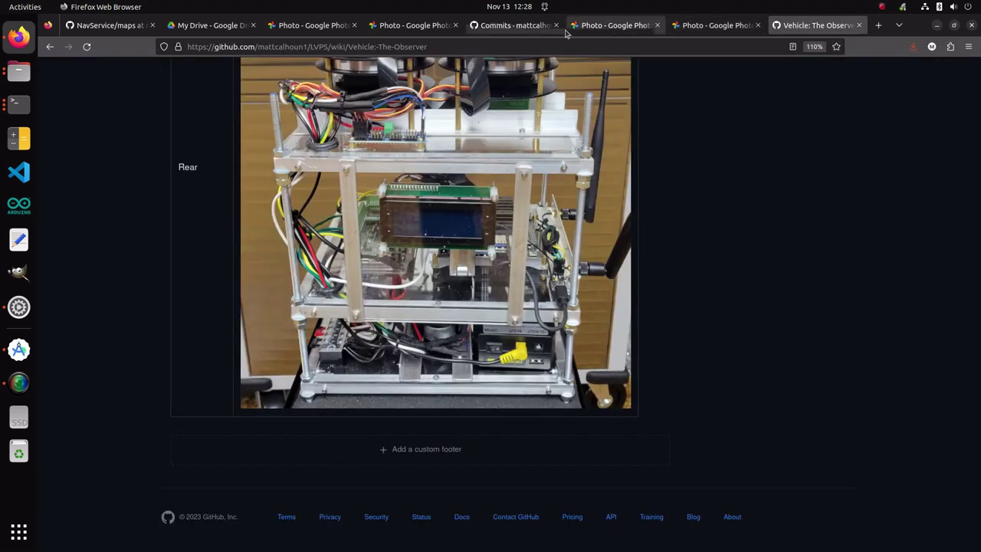
pyautogui.click(425, 27)
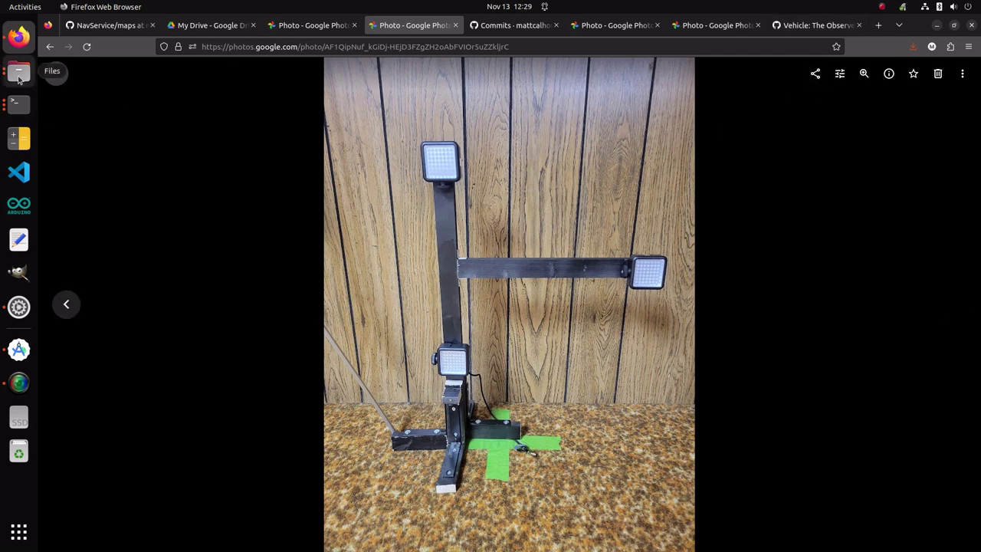
# Step: Bring the Observer_N-Test4 folder forward in Files and open coordinates.json in Text Editor
pyautogui.click(19, 75)
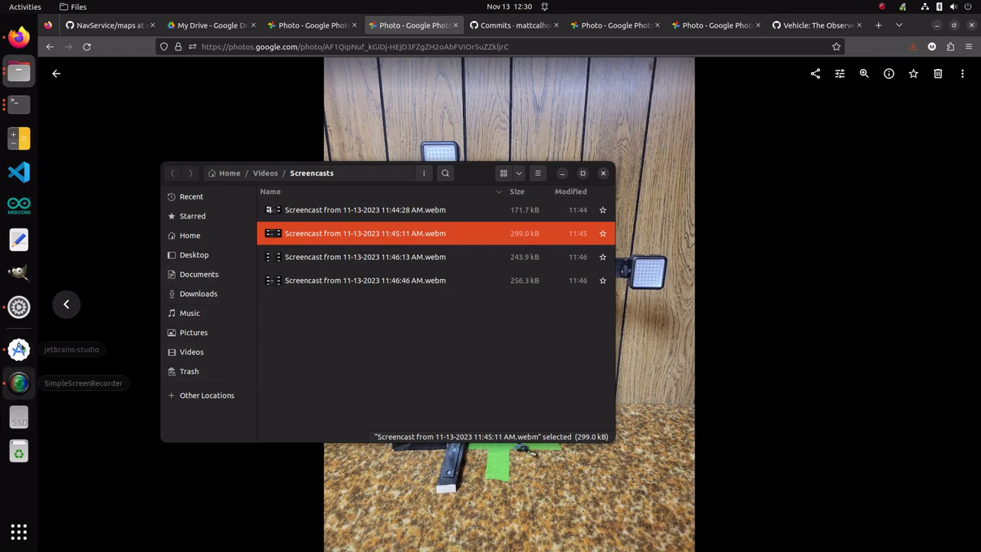
pyautogui.click(11, 81)
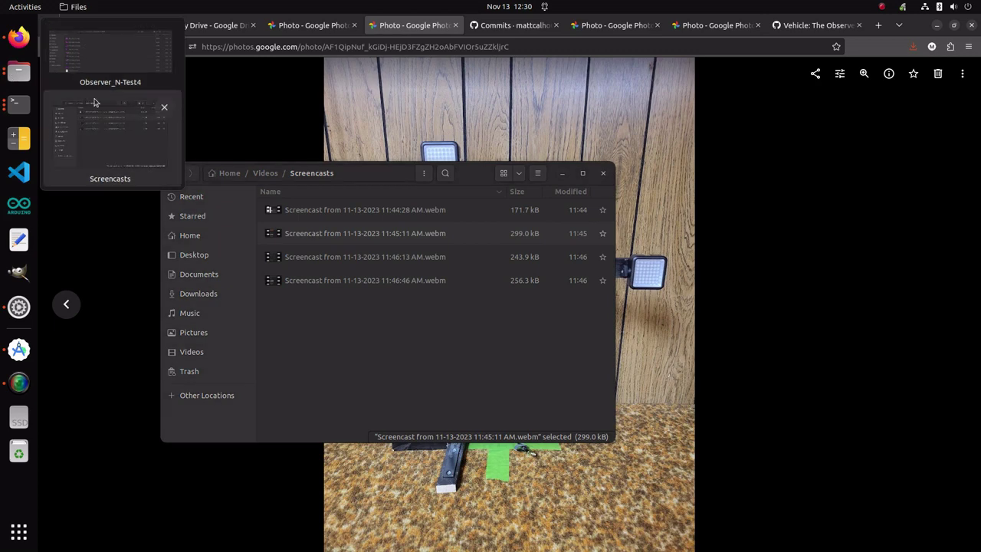
pyautogui.click(105, 67)
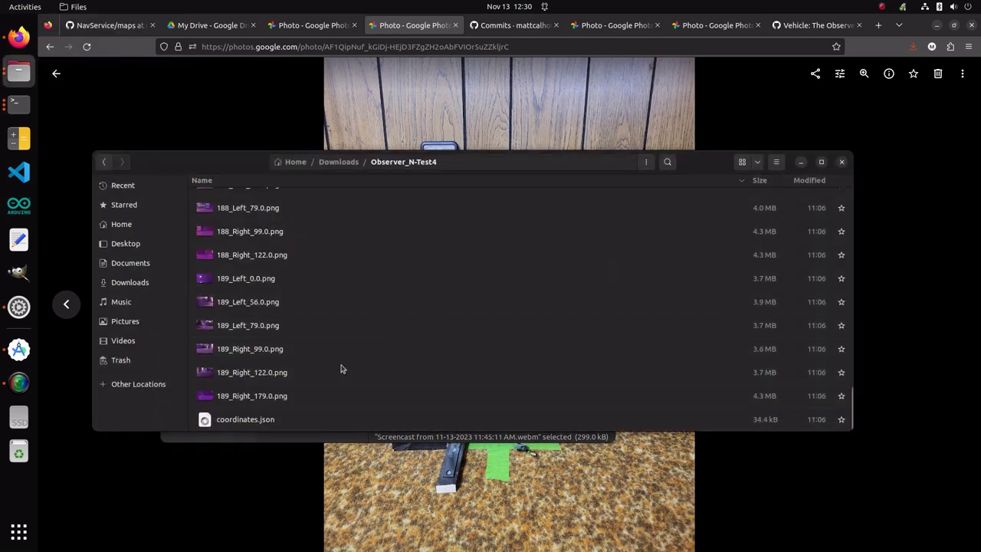
pyautogui.click(241, 423)
pyautogui.doubleClick(242, 423)
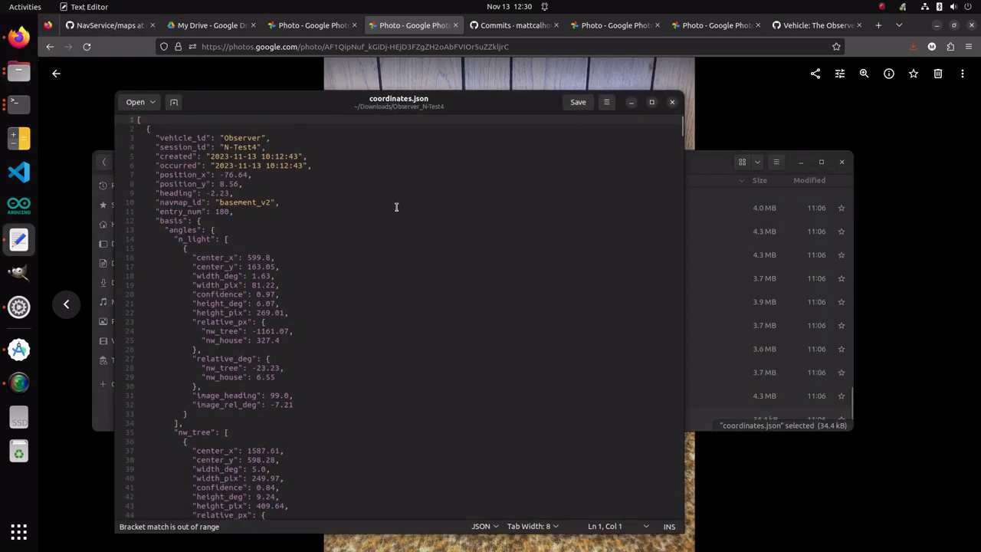
pyautogui.moveTo(412, 93); pyautogui.dragTo(570, 66)
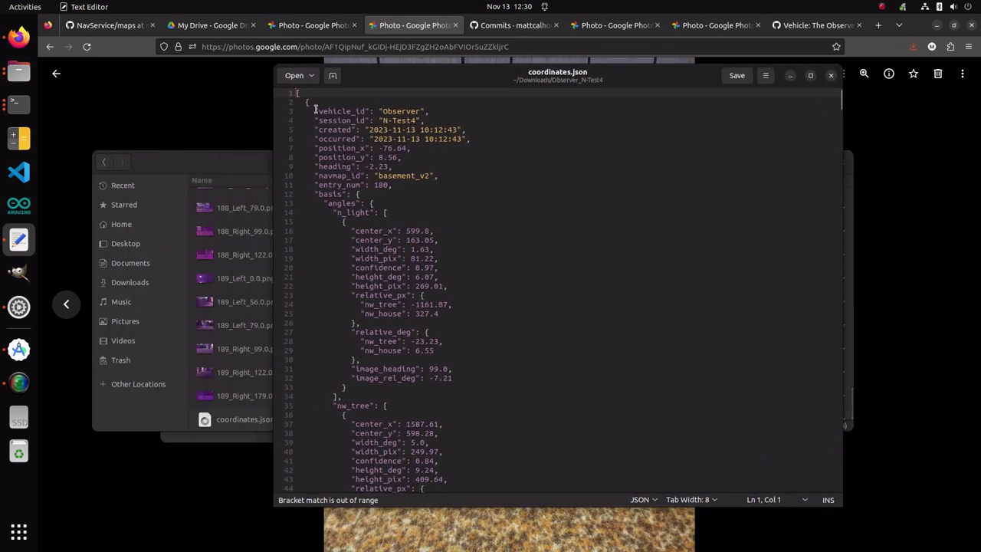
pyautogui.moveTo(315, 109)
pyautogui.mouseDown()
pyautogui.moveTo(414, 314)
pyautogui.moveTo(427, 390)
pyautogui.mouseUp()
pyautogui.click(427, 390)
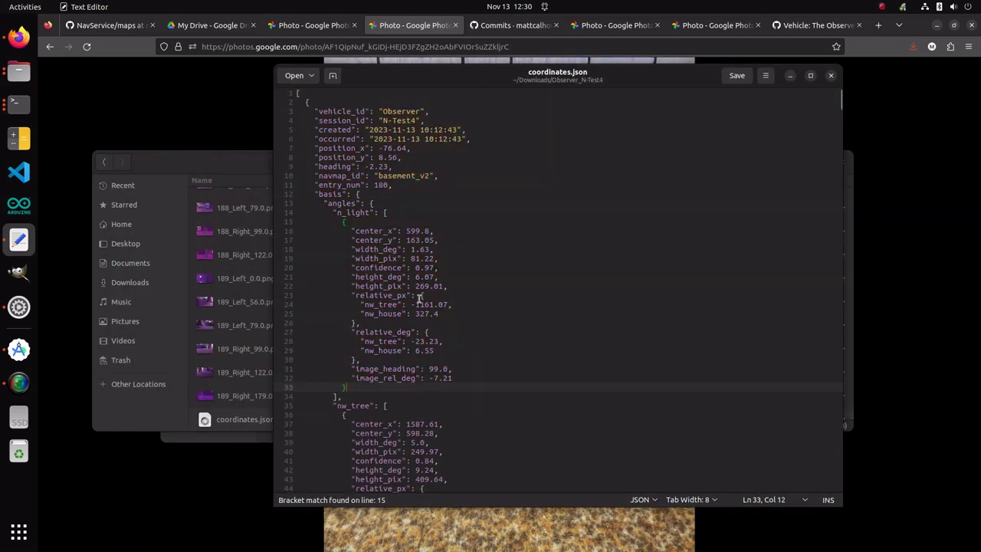
pyautogui.scroll(-5, 420, 296)
pyautogui.scroll(5, 452, 284)
pyautogui.scroll(-2, 371, 124)
pyautogui.scroll(2, 353, 145)
pyautogui.scroll(-10, 441, 295)
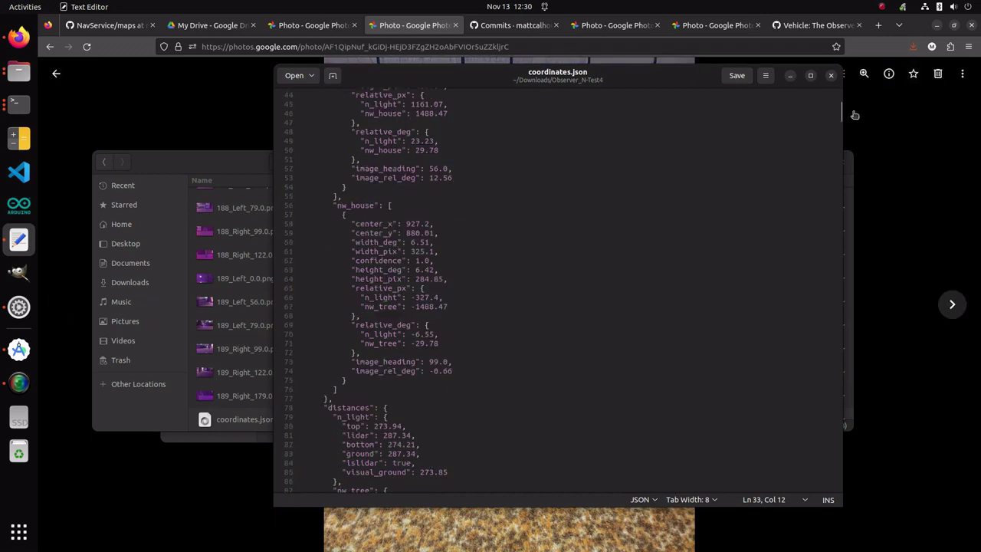
pyautogui.scroll(-10, 841, 145)
pyautogui.scroll(-15, 841, 144)
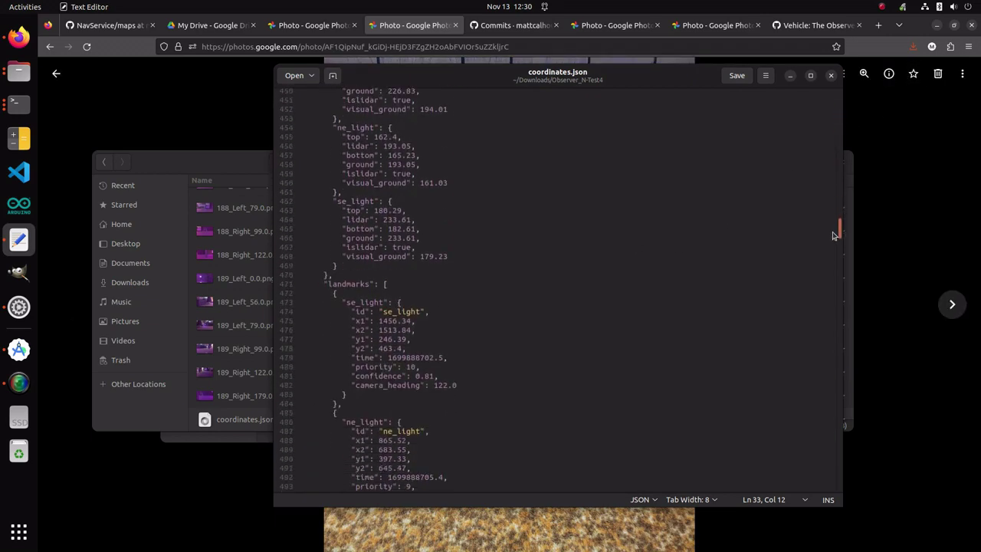
pyautogui.moveTo(829, 141)
pyautogui.mouseDown()
pyautogui.moveTo(830, 98)
pyautogui.moveTo(830, 109)
pyautogui.mouseUp()
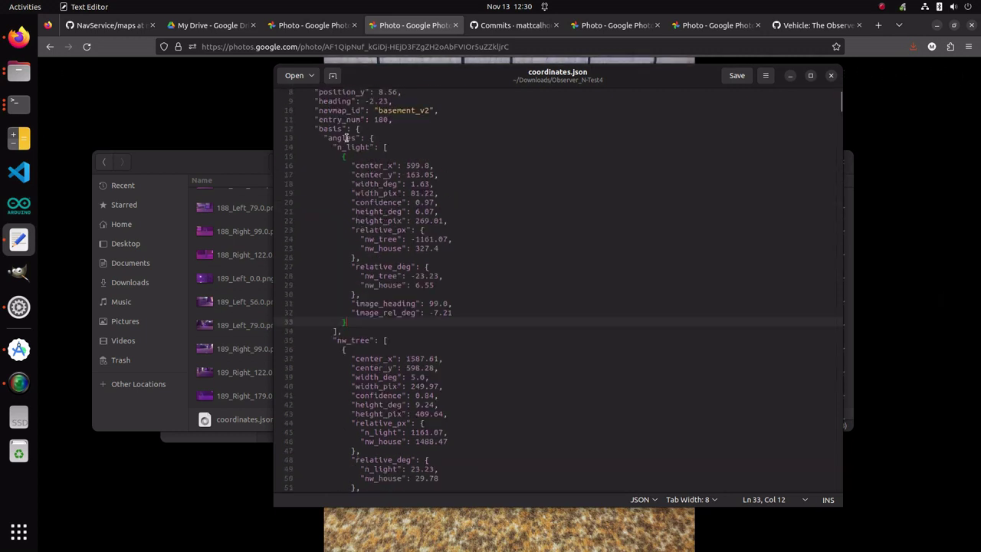
pyautogui.doubleClick(338, 147)
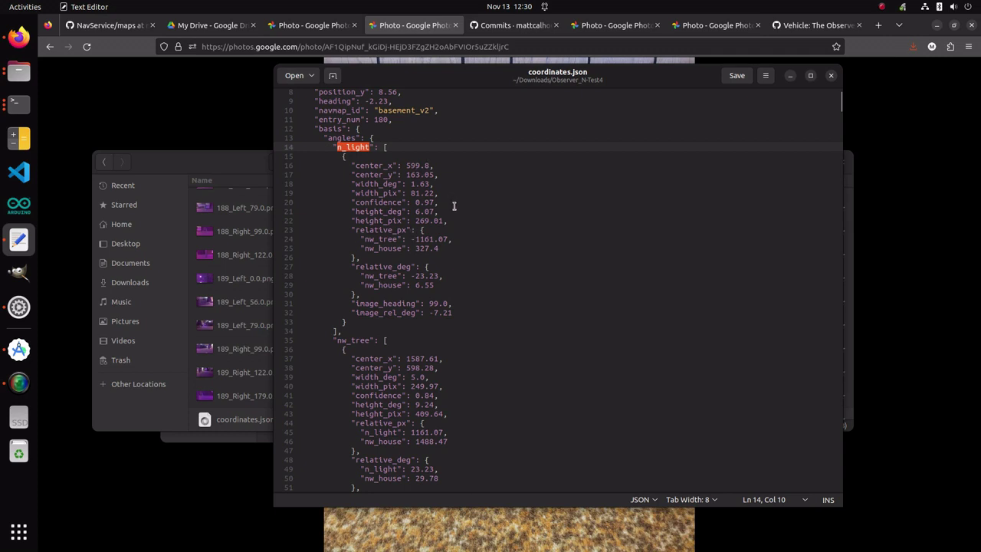
pyautogui.moveTo(454, 206); pyautogui.dragTo(341, 162)
pyautogui.click(438, 174)
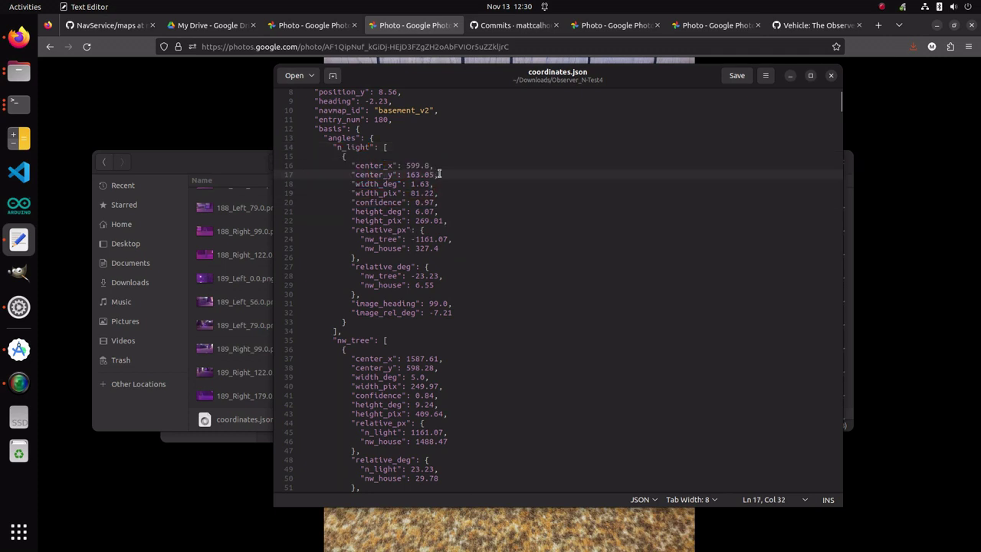
pyautogui.moveTo(438, 174); pyautogui.dragTo(329, 157)
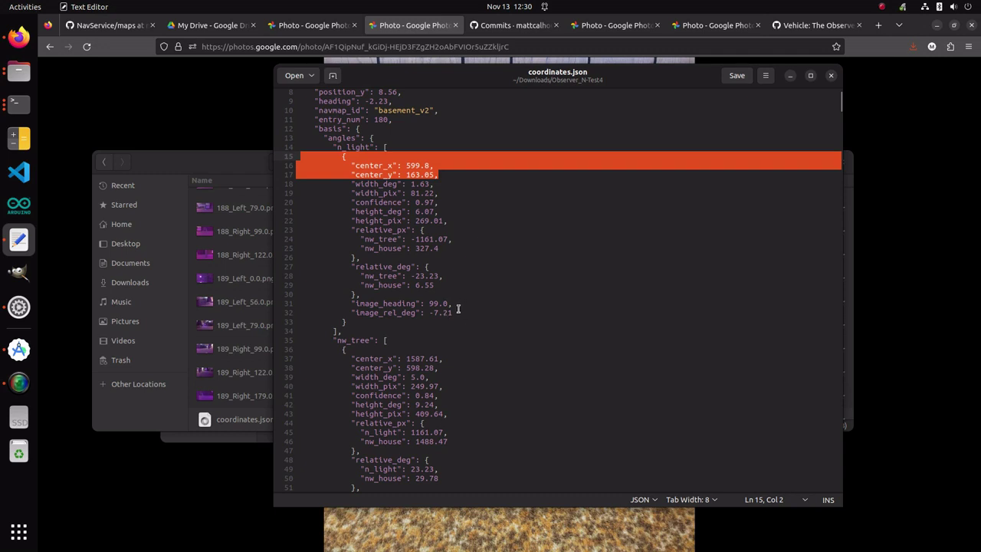
pyautogui.moveTo(458, 311); pyautogui.dragTo(288, 300)
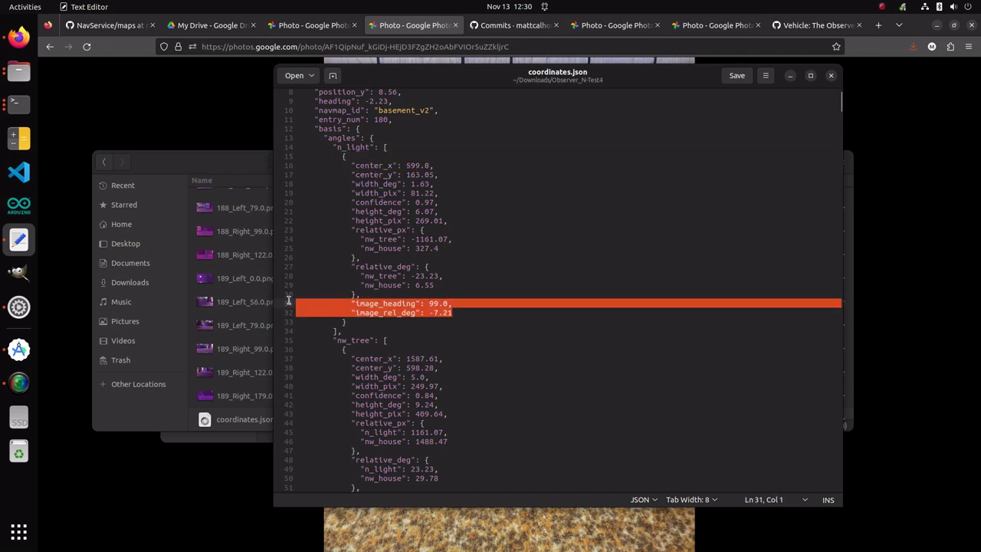
pyautogui.click(439, 304)
pyautogui.doubleClick(432, 303)
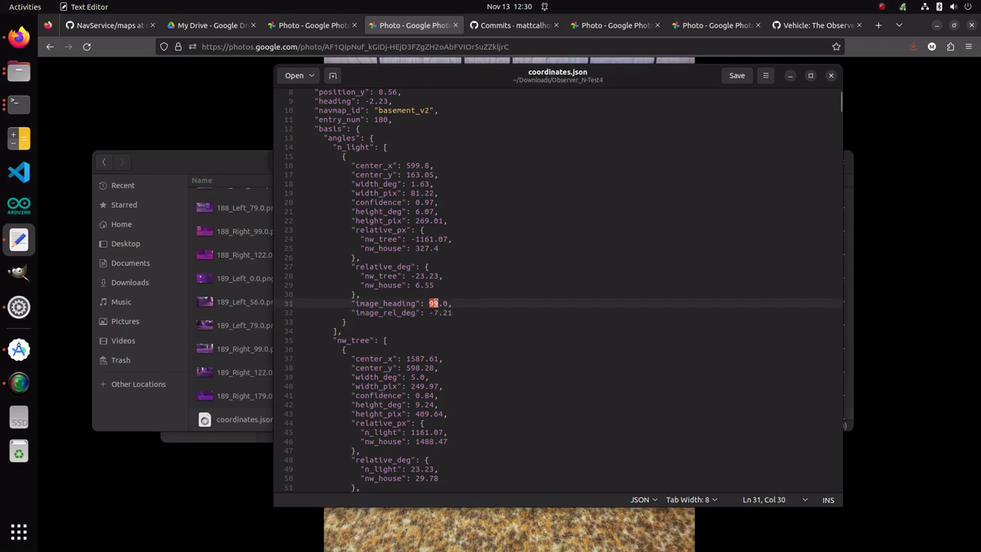
pyautogui.scroll(-2, 339, 265)
pyautogui.scroll(4, 341, 260)
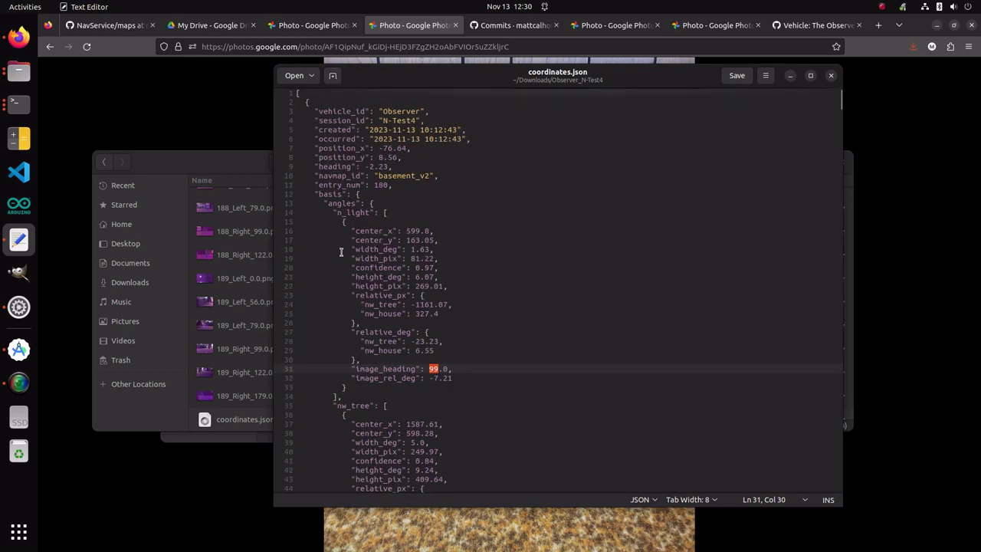
pyautogui.scroll(-7, 342, 252)
pyautogui.scroll(-10, 342, 252)
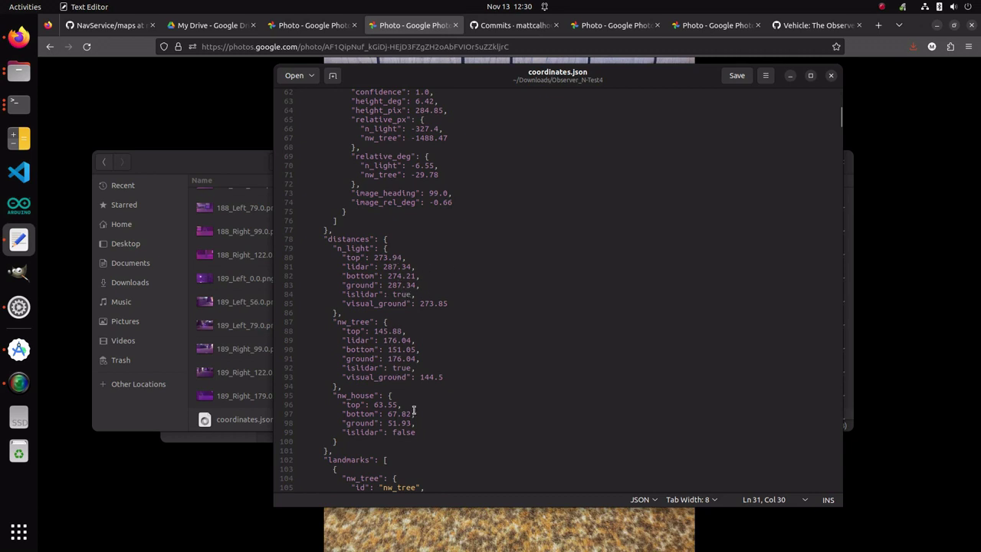
# Step: Highlight the nw_house, nw_tree and n_light distance entries, including n_light's islidar true line
pyautogui.moveTo(424, 434); pyautogui.dragTo(311, 394)
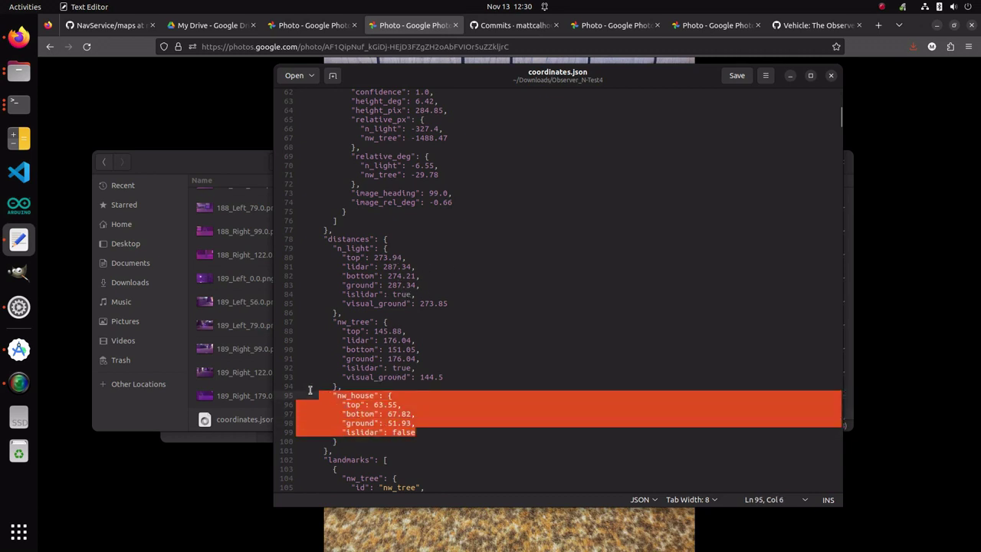
pyautogui.doubleClick(353, 395)
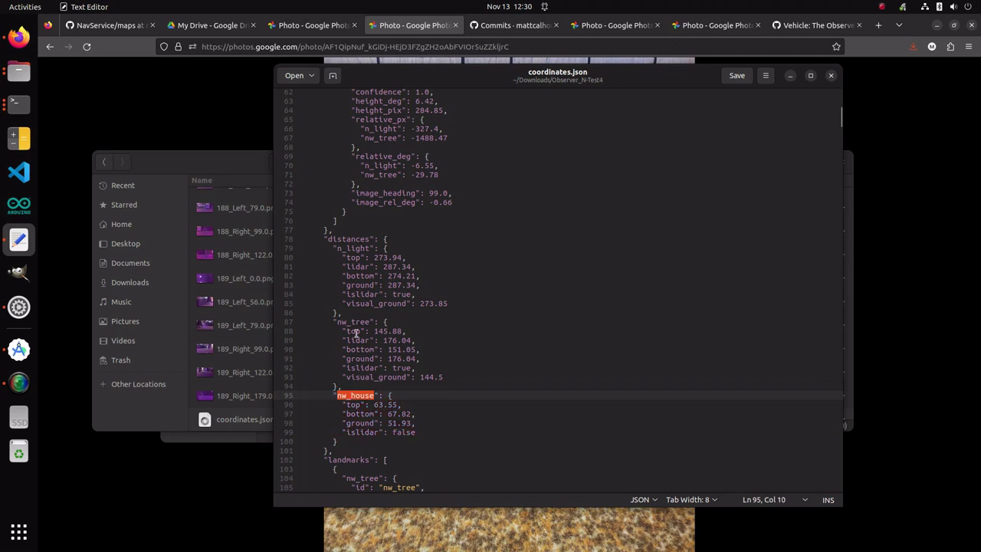
pyautogui.doubleClick(356, 322)
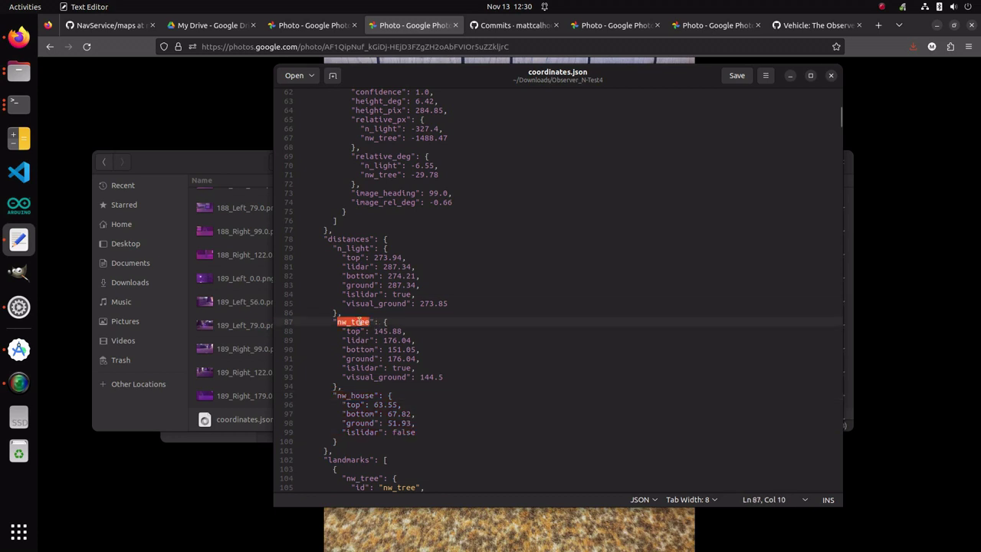
pyautogui.click(349, 255)
pyautogui.doubleClick(351, 249)
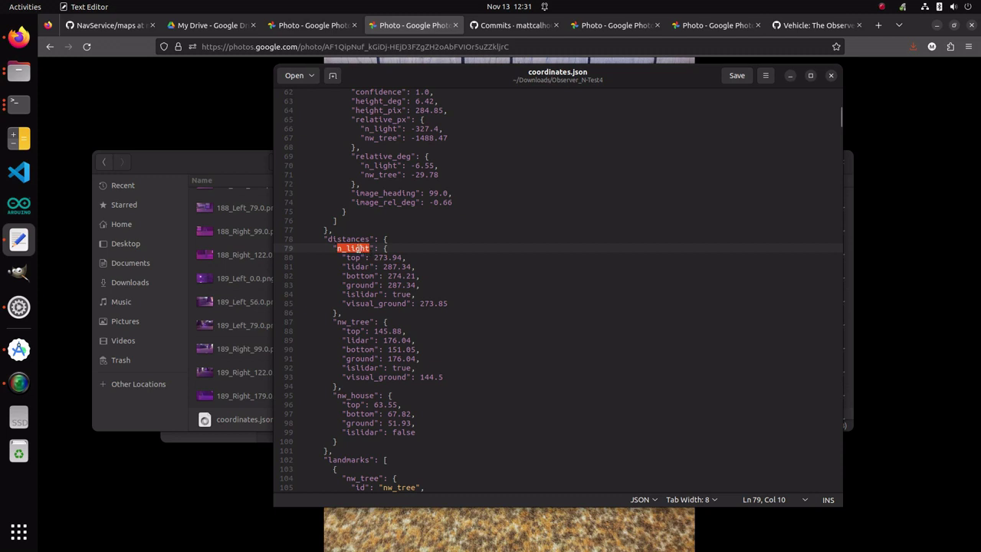
pyautogui.doubleClick(399, 294)
pyautogui.moveTo(420, 293)
pyautogui.mouseDown()
pyautogui.moveTo(290, 278)
pyautogui.moveTo(287, 293)
pyautogui.mouseUp()
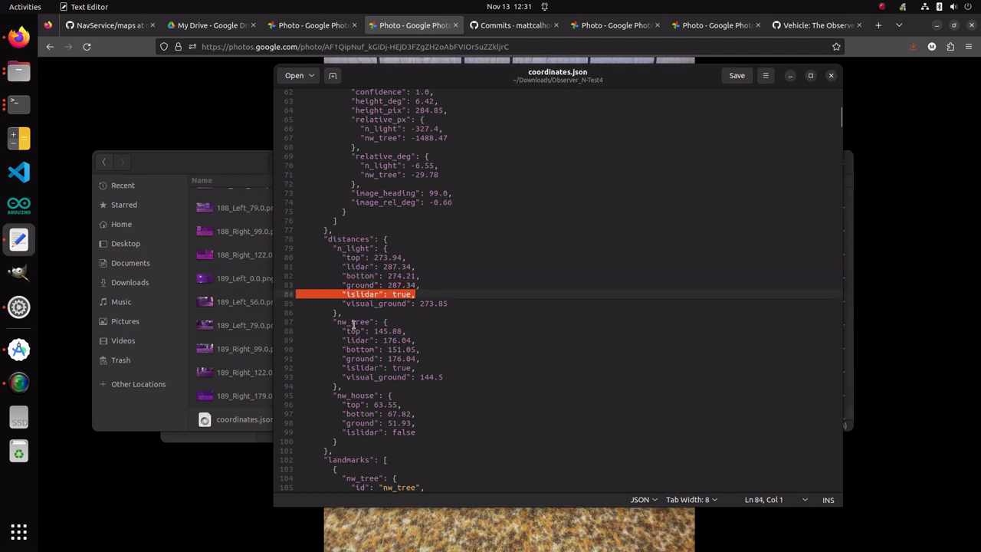
# Step: Mark the nw_tree islidar, lidar and bottom values and nw_house ground values, scrolling the file
pyautogui.moveTo(416, 369); pyautogui.dragTo(298, 363)
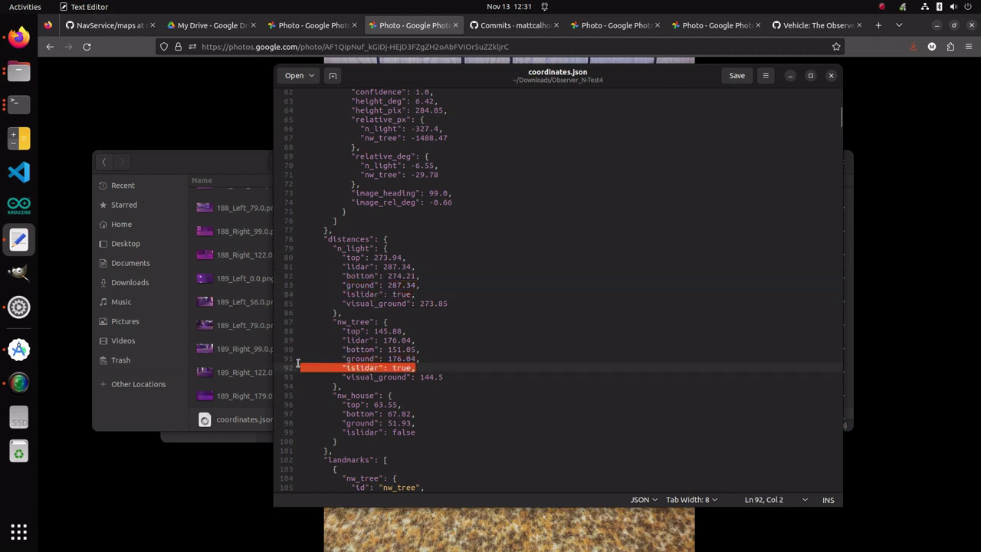
pyautogui.doubleClick(360, 321)
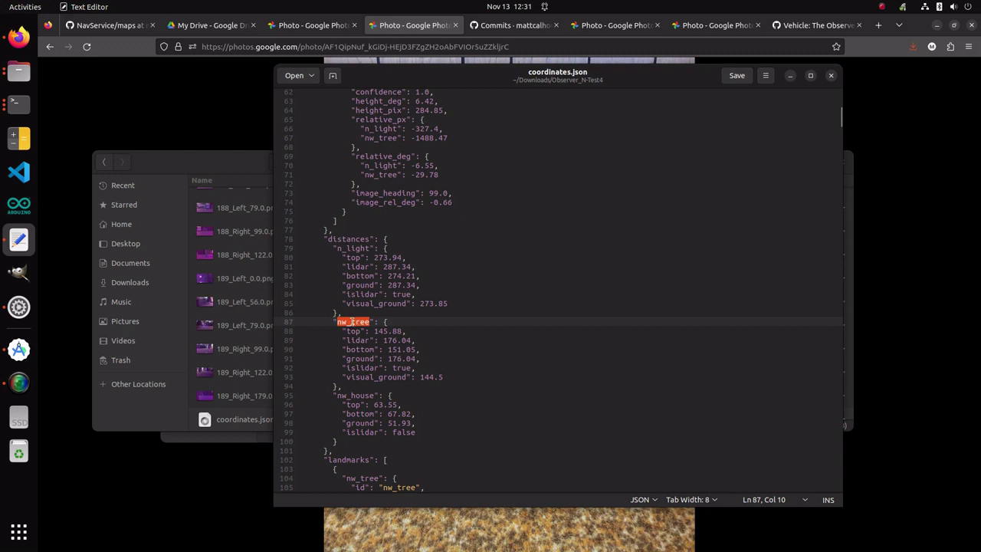
pyautogui.doubleClick(353, 396)
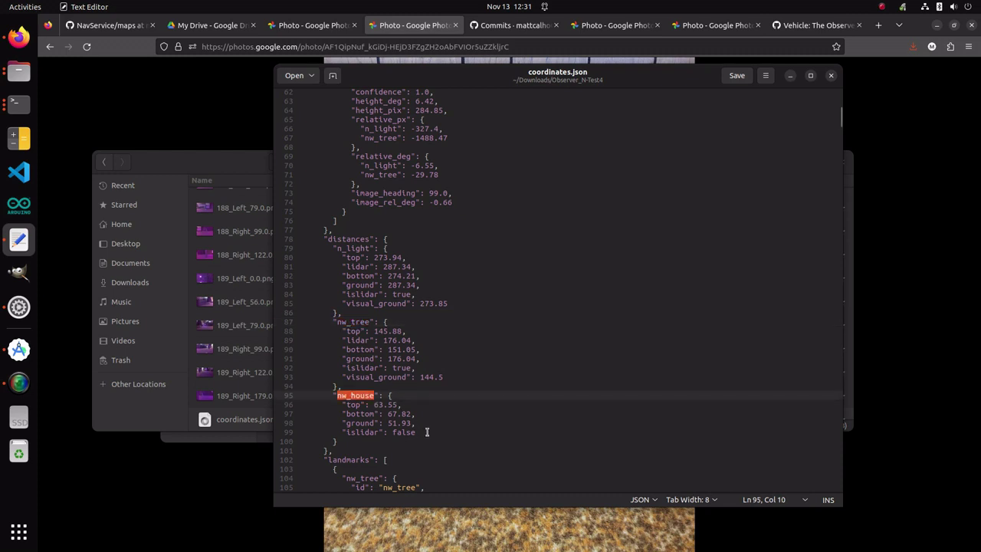
pyautogui.moveTo(427, 431)
pyautogui.mouseDown()
pyautogui.moveTo(293, 423)
pyautogui.moveTo(293, 413)
pyautogui.moveTo(293, 424)
pyautogui.mouseUp()
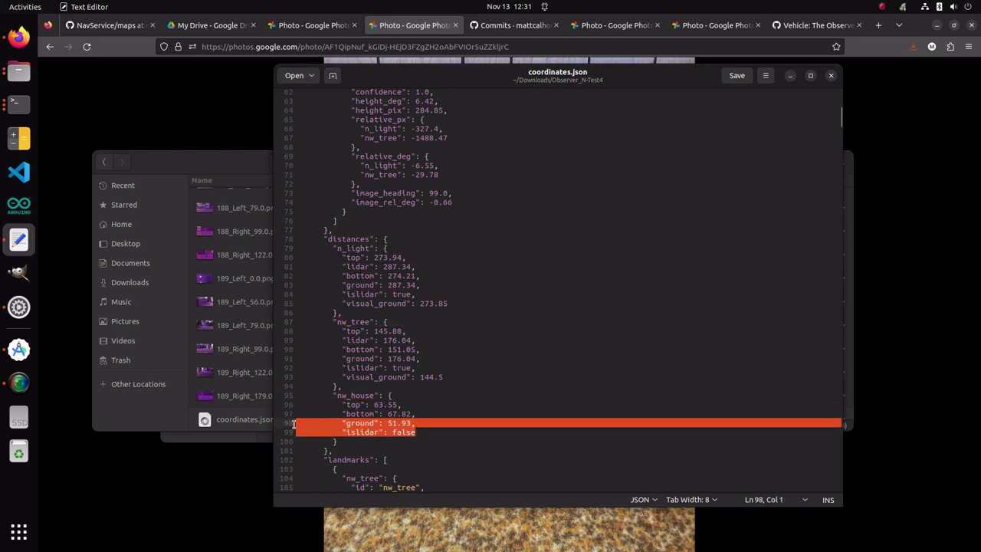
pyautogui.click(414, 423)
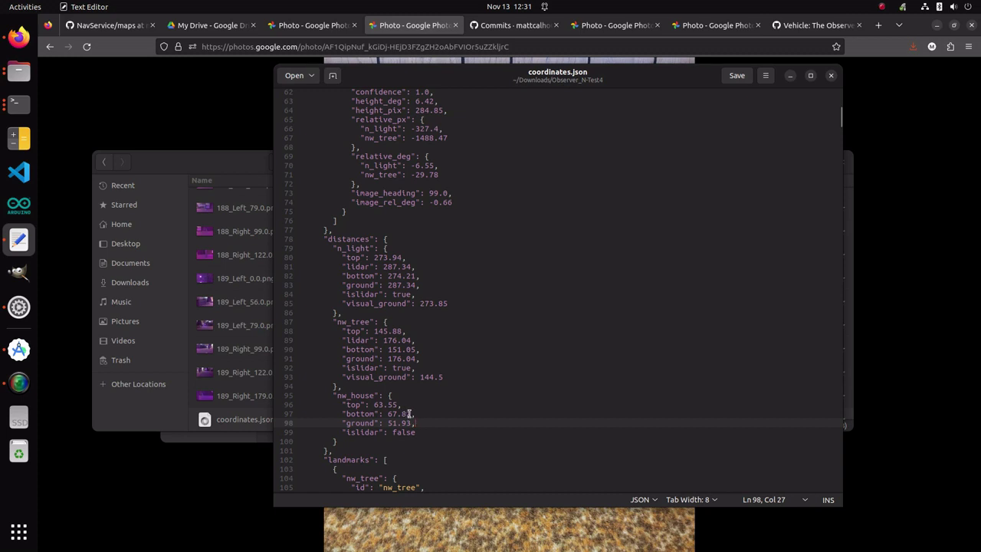
pyautogui.moveTo(410, 414); pyautogui.dragTo(379, 414)
pyautogui.moveTo(411, 350); pyautogui.dragTo(385, 342)
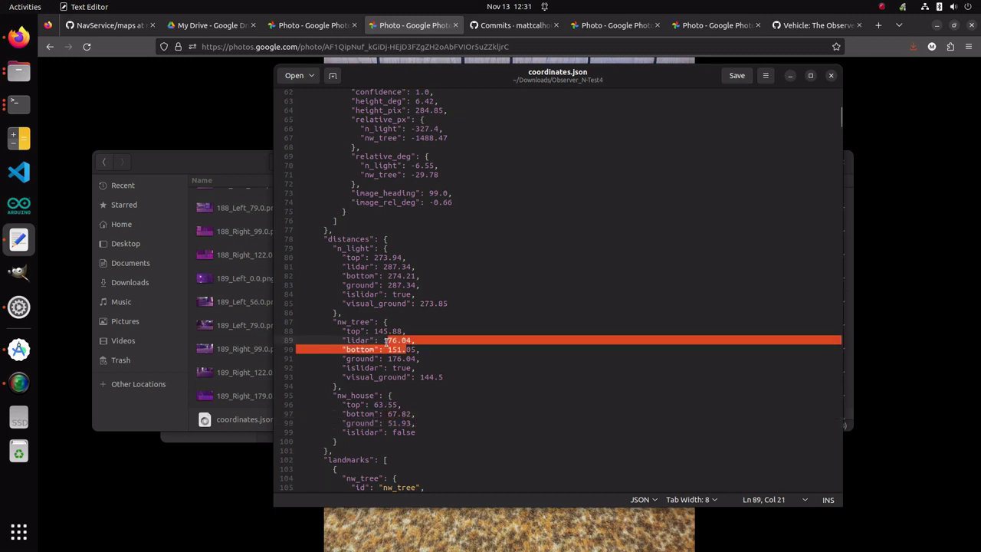
pyautogui.scroll(-5, 386, 338)
pyautogui.scroll(15, 428, 323)
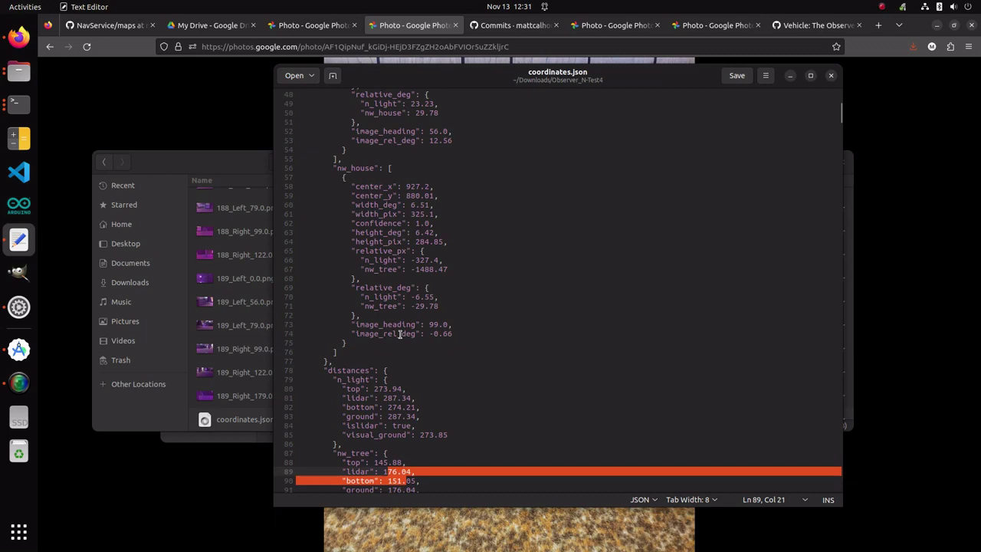
pyautogui.scroll(-10, 422, 291)
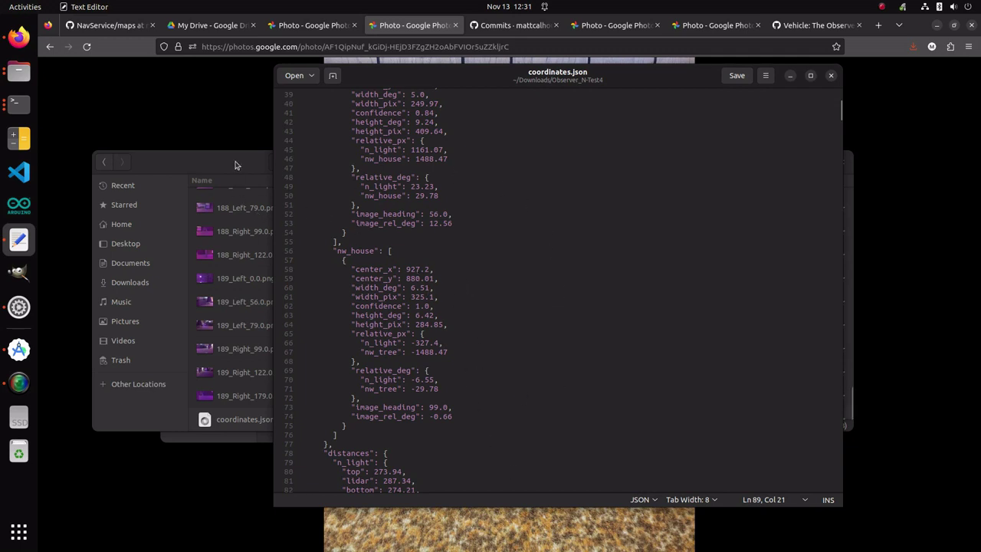
# Step: Raise the Files window listing the Observer_N-Test4 PNG captures
pyautogui.click(243, 419)
pyautogui.scroll(5, 449, 460)
pyautogui.scroll(6, 357, 305)
pyautogui.scroll(8, 357, 305)
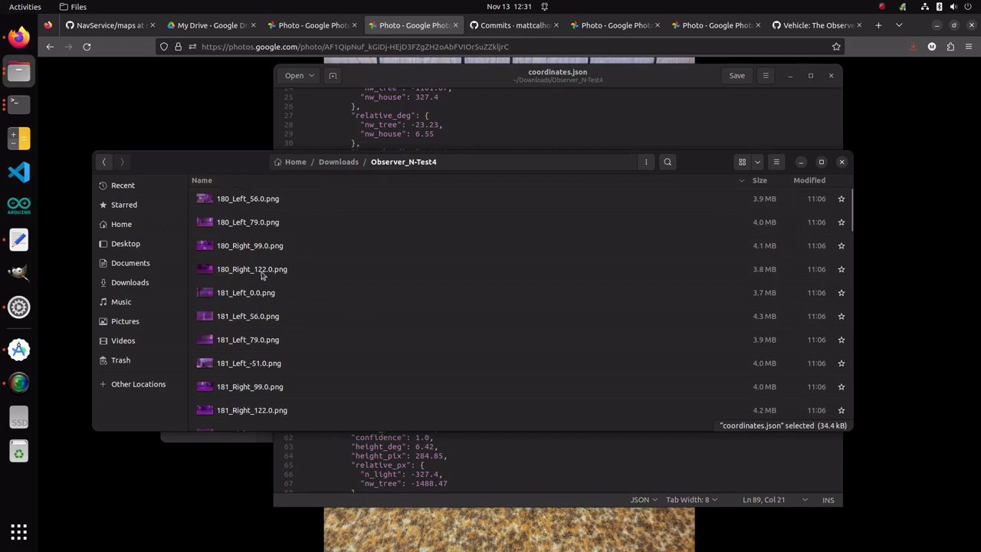
pyautogui.doubleClick(260, 272)
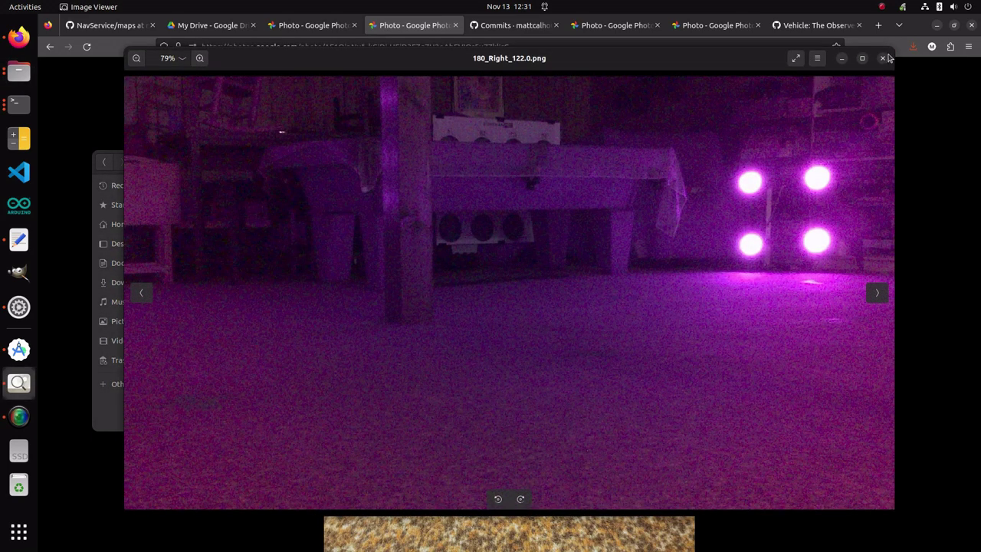
pyautogui.click(882, 59)
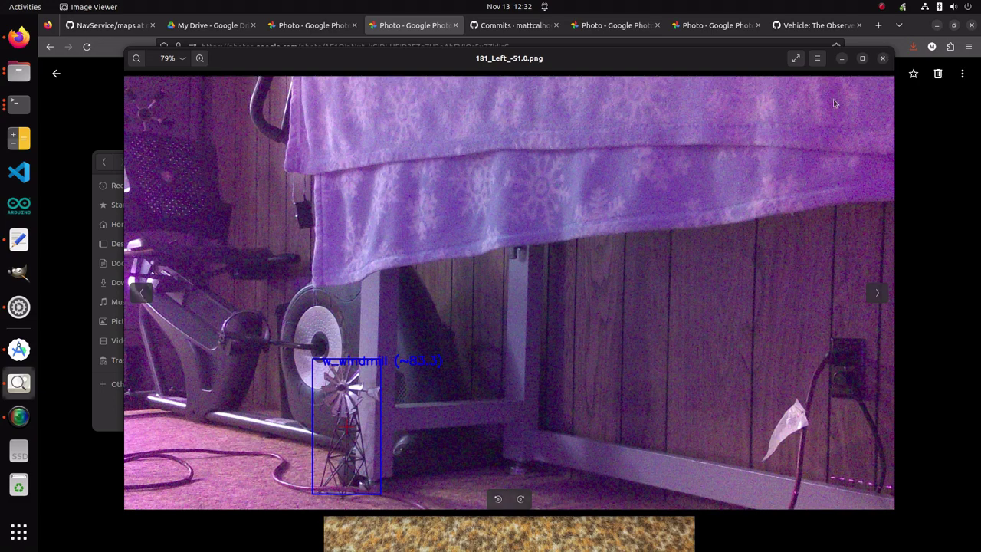
pyautogui.click(885, 59)
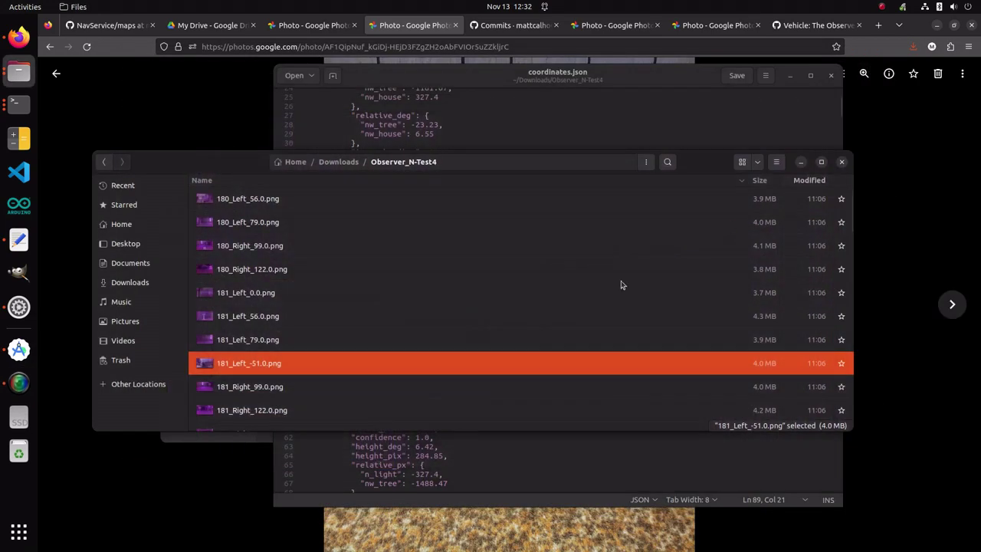
# Step: Flip between the Bot Captain Map and Log screenshots, ending on the earlier session's red-path map
pyautogui.scroll(3, 331, 360)
pyautogui.click(620, 29)
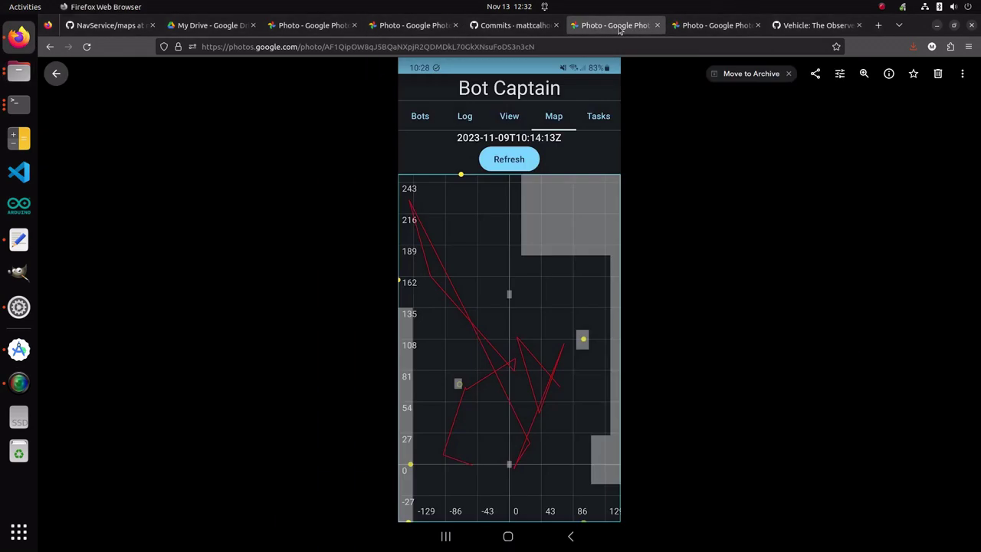
pyautogui.click(711, 26)
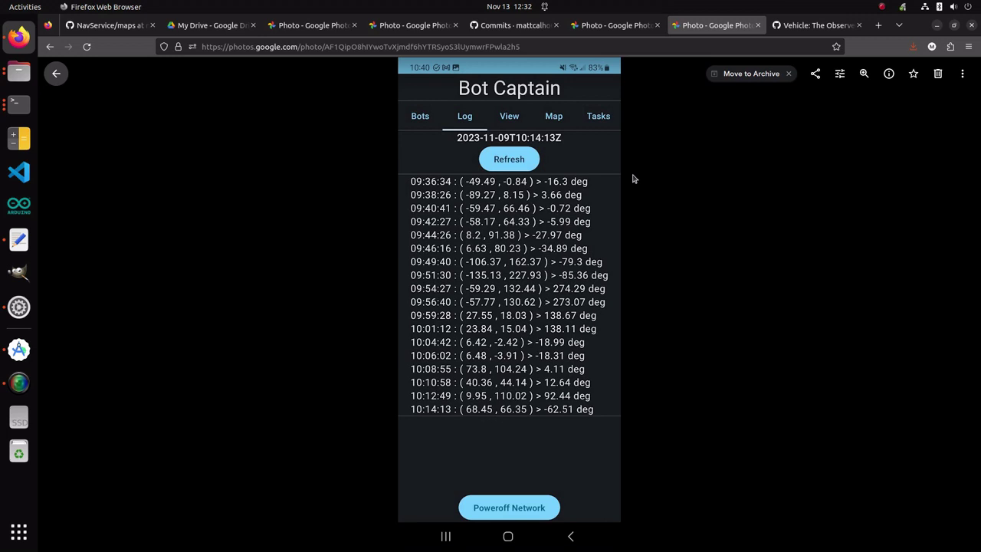
pyautogui.click(599, 25)
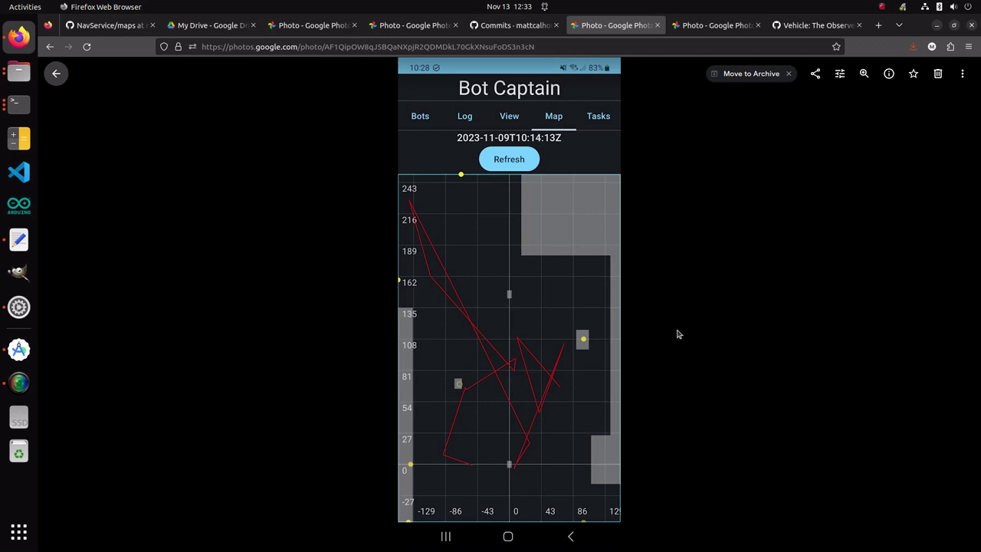
pyautogui.moveTo(883, 355)
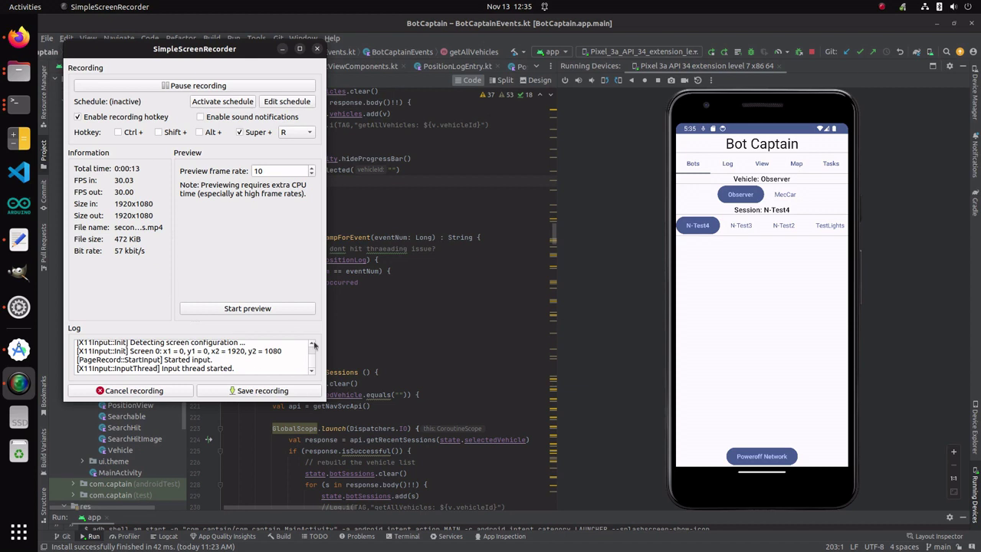
# Step: Bring Android Studio forward and show Bot Captain's Log tab with N-Test4 positions 10:12:43–10:30:42
pyautogui.click(282, 49)
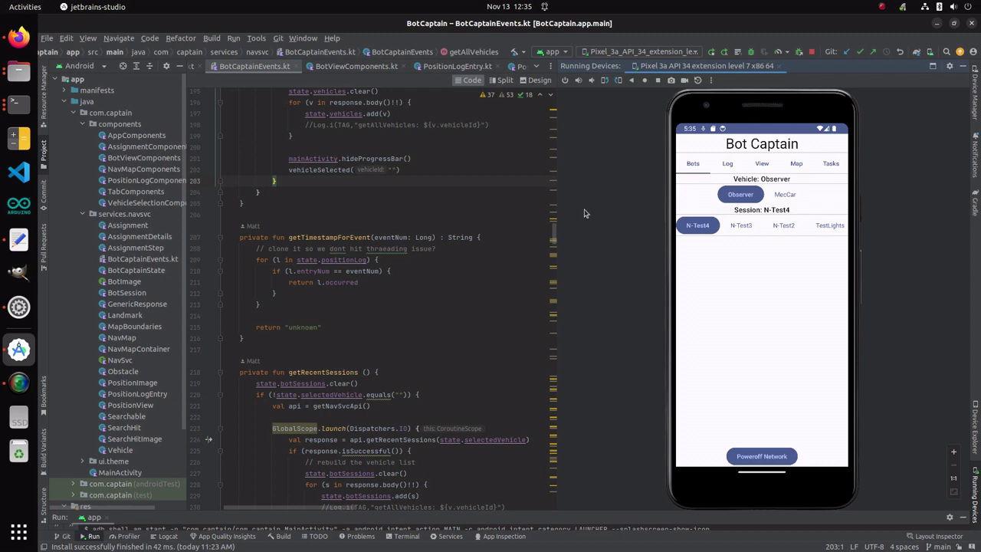
pyautogui.click(732, 164)
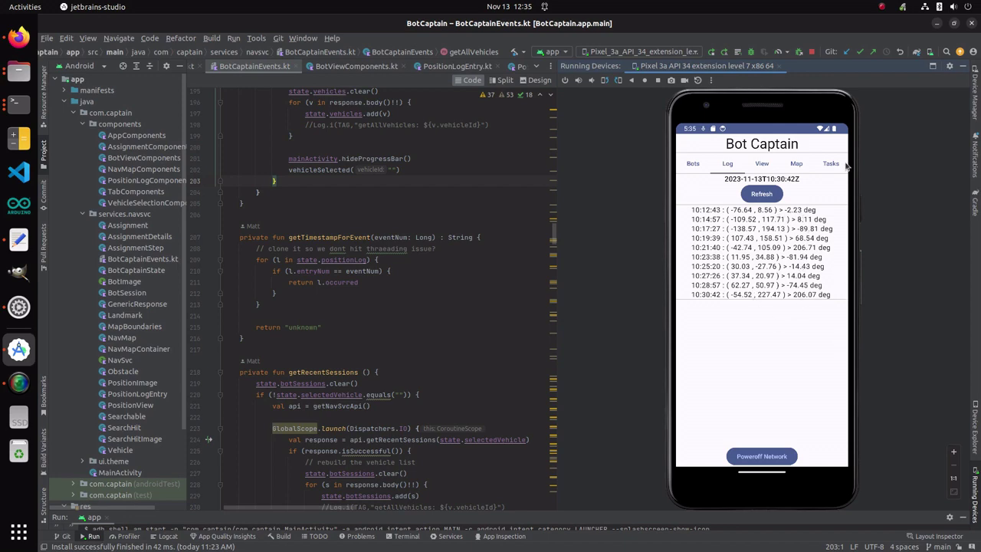
# Step: Show the GitHub NavService/maps files, then the photo of the LCD reading (-77, 9), -2°
pyautogui.click(18, 36)
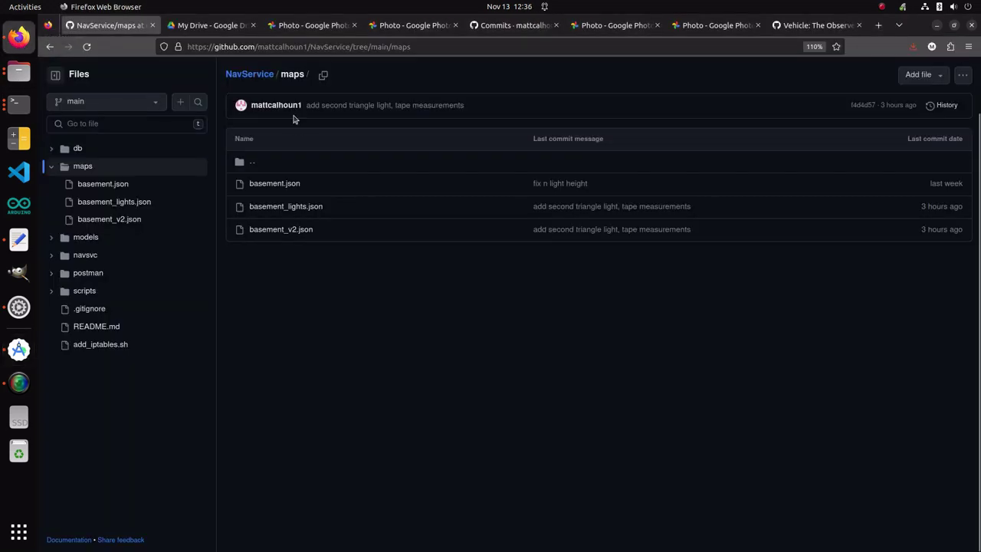
pyautogui.click(331, 33)
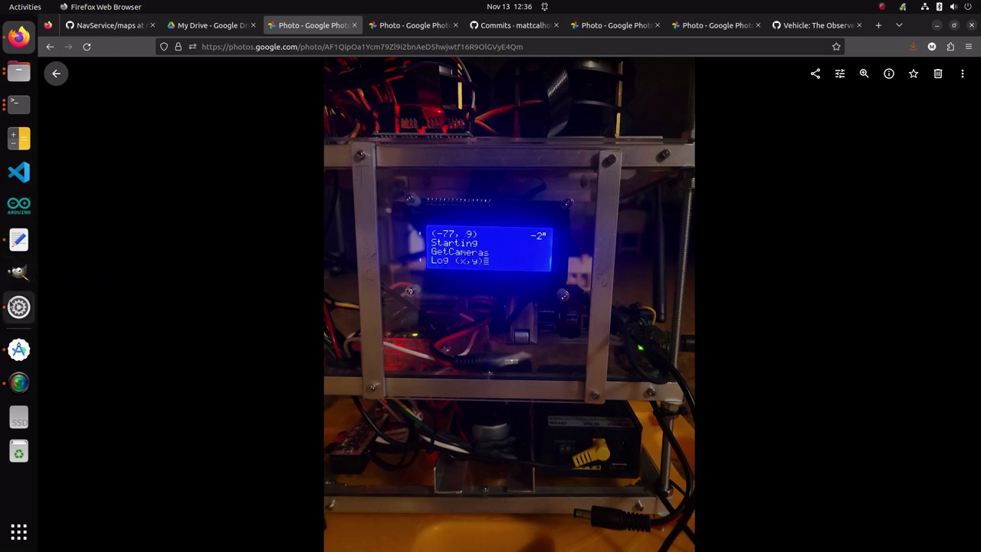
# Step: Switch back to Android Studio, where the Bot Captain log ends at 10:30:42, 206.07 deg
pyautogui.click(19, 350)
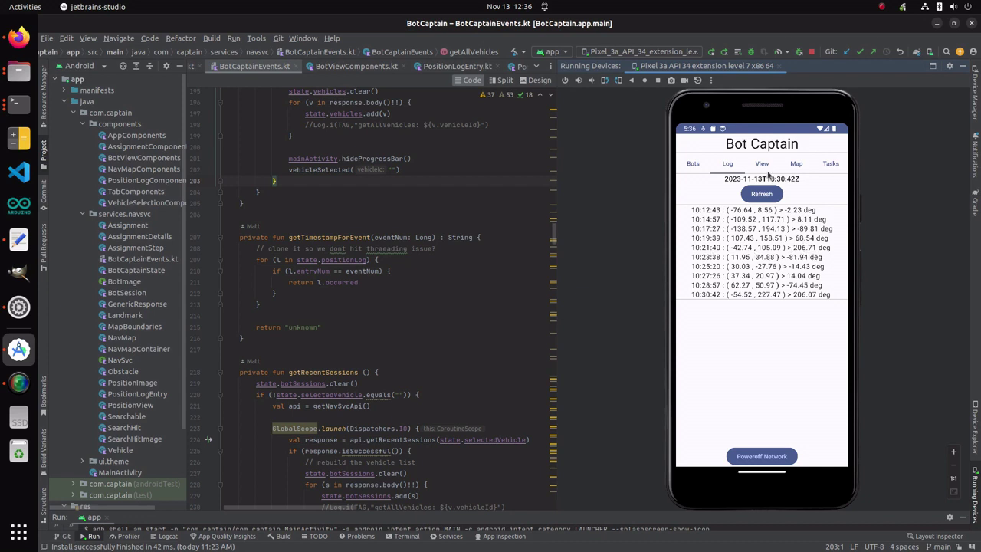
# Step: Show Bot Captain's Map tab plotting the N-Test4 path stamped 2023-11-13T10:30:42Z
pyautogui.click(796, 167)
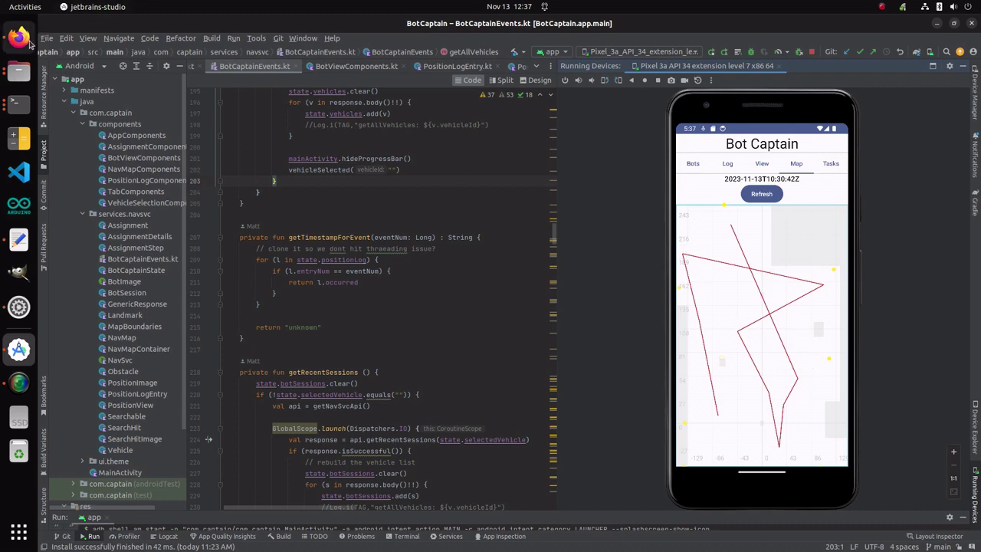
# Step: View the earlier Bot Captain log screenshot in Firefox, then stop Bot Captain in Android Studio
pyautogui.click(18, 36)
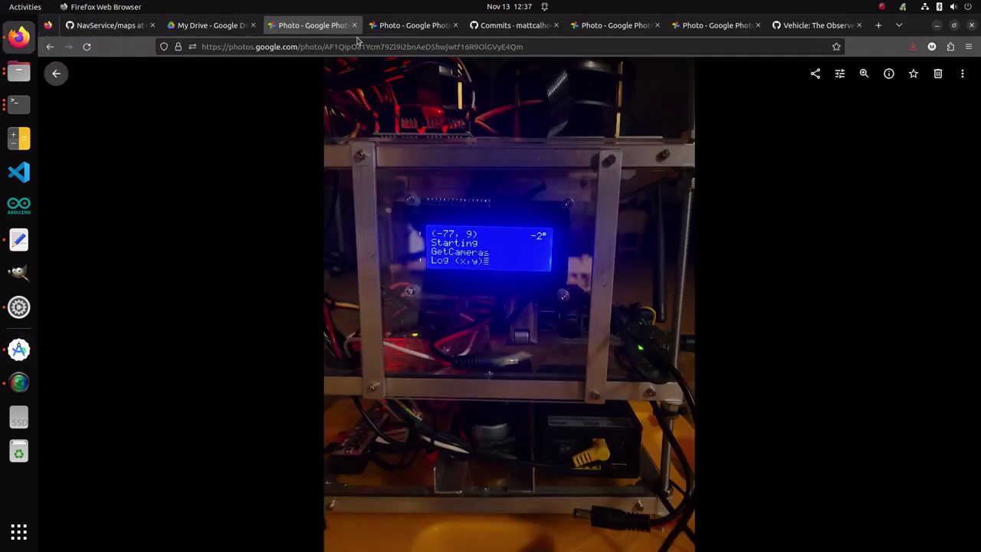
pyautogui.click(414, 25)
pyautogui.click(613, 25)
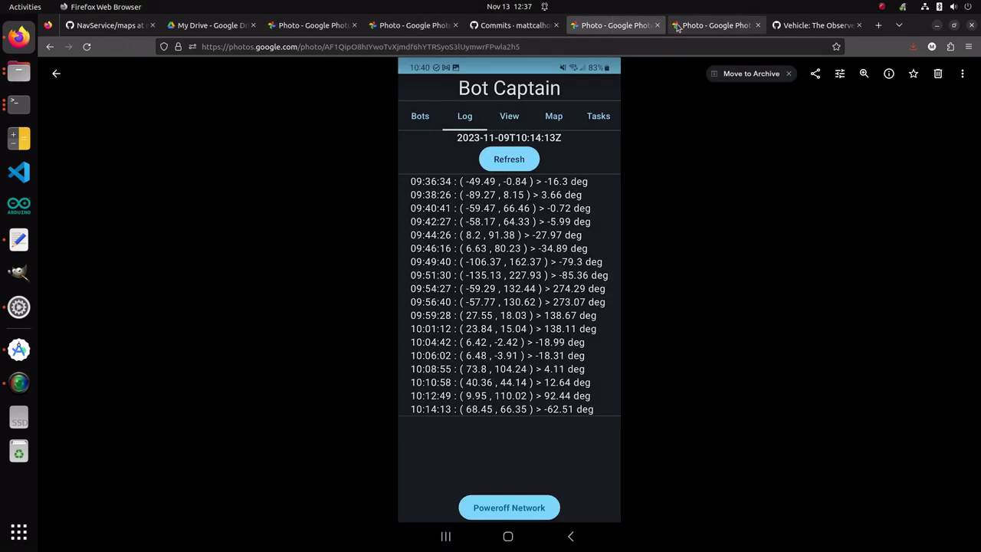
pyautogui.click(688, 25)
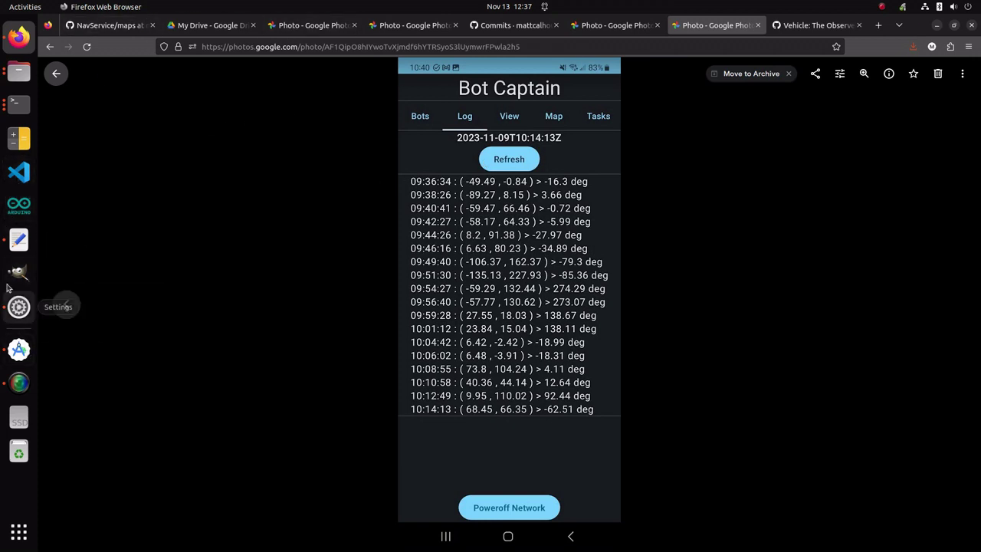
pyautogui.click(19, 349)
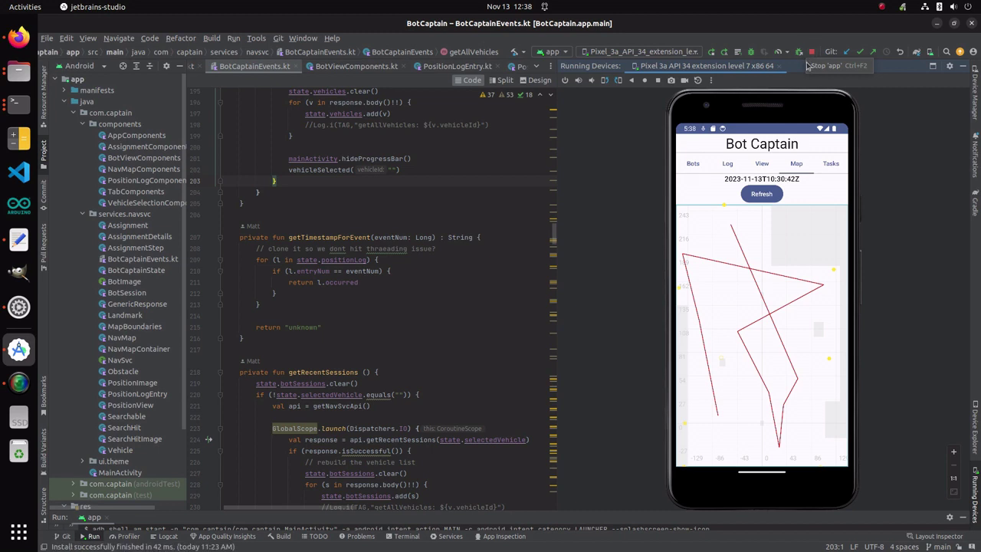
pyautogui.click(809, 55)
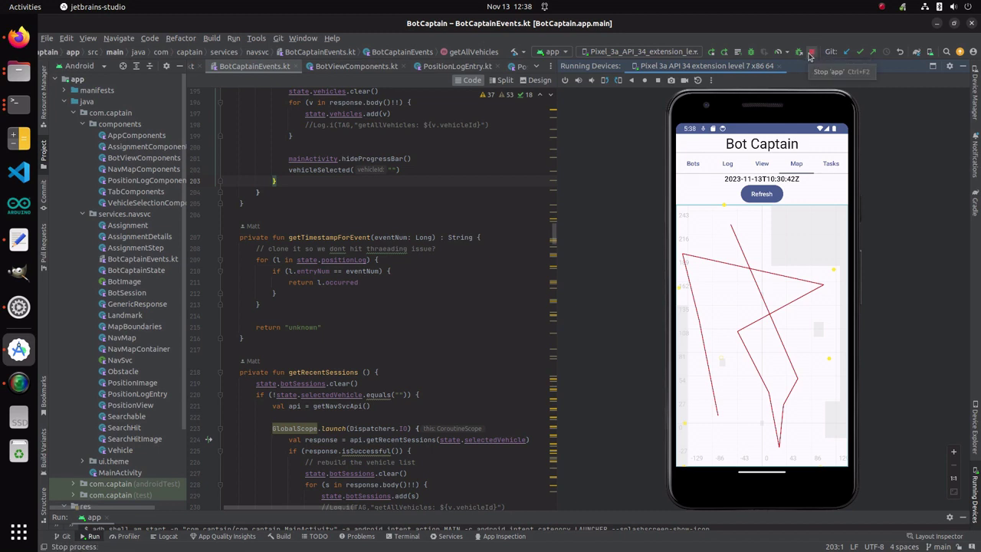